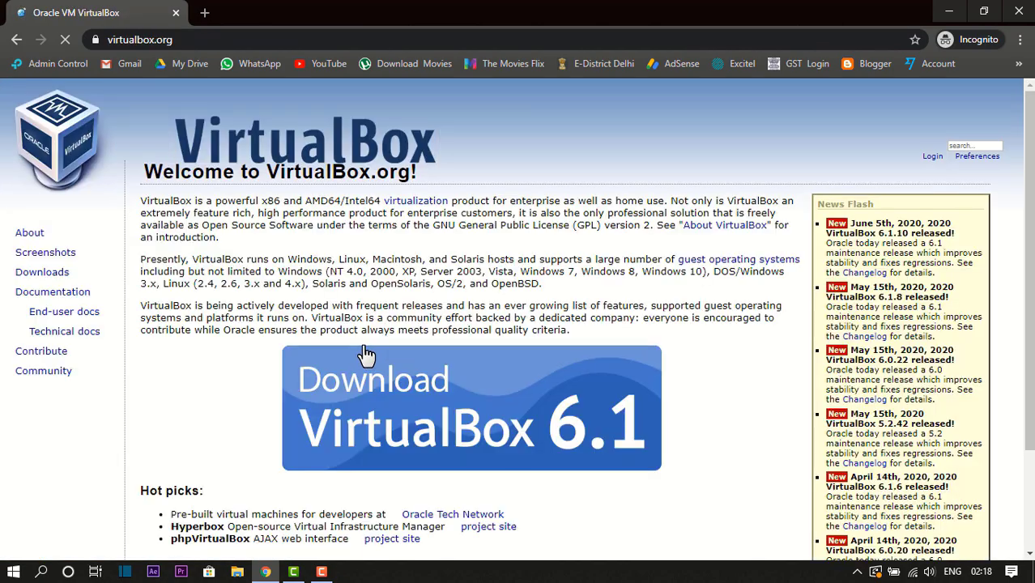
# Download the VirtualBox 6.1 package for Windows hosts and launch the downloaded installer.
pyautogui.click(611, 439)
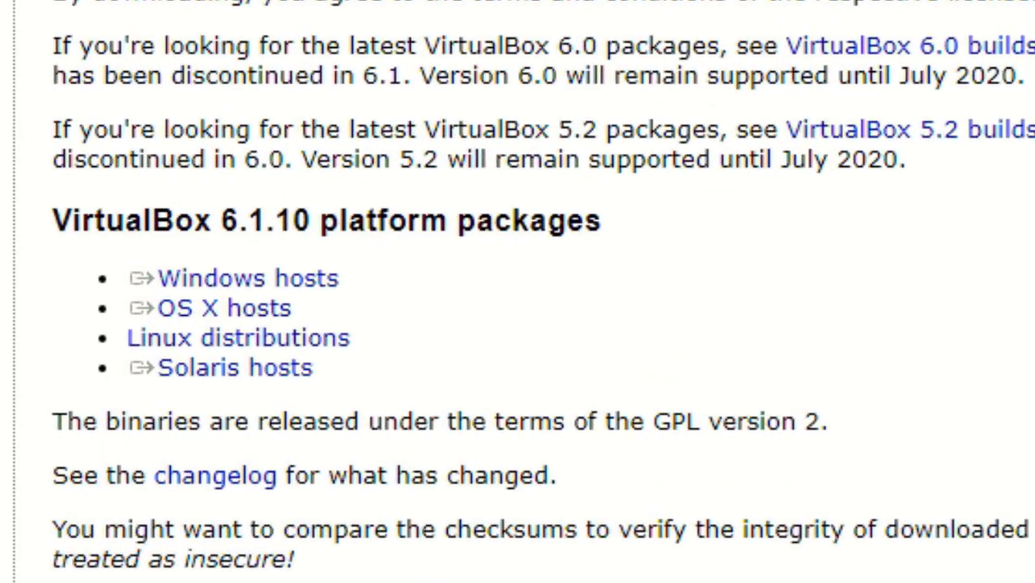
pyautogui.tripleClick(312, 292)
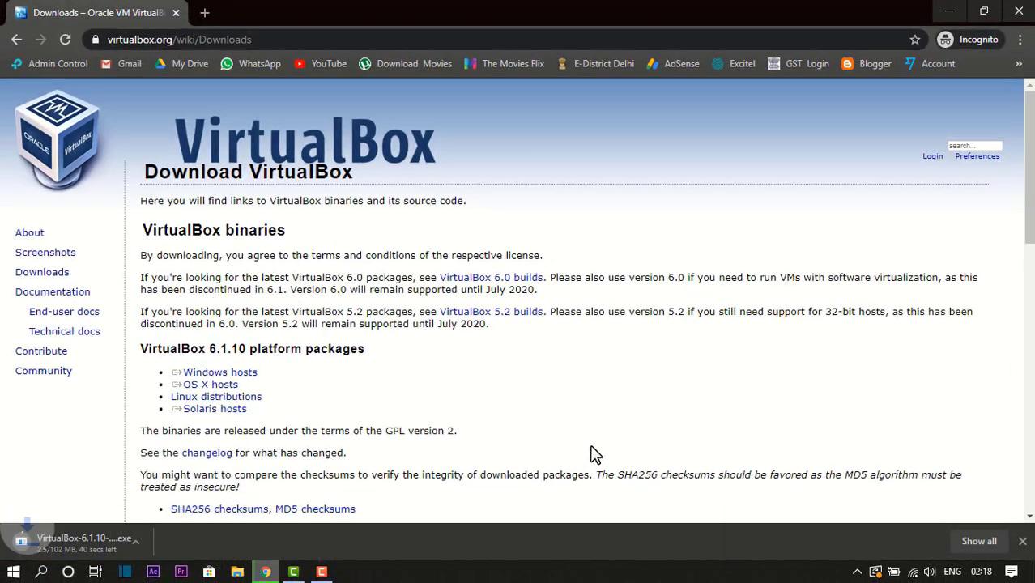
pyautogui.click(986, 547)
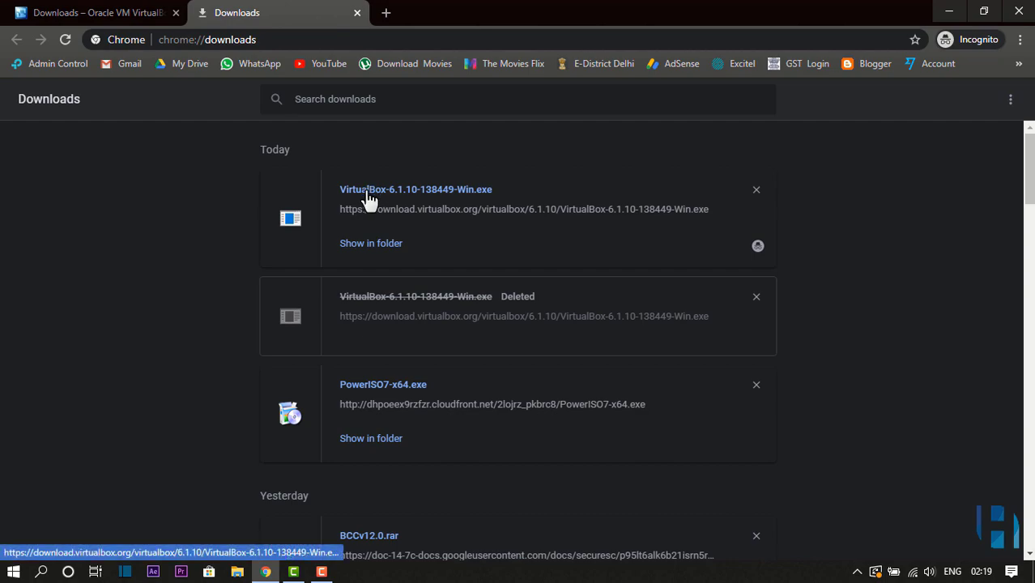
pyautogui.click(386, 191)
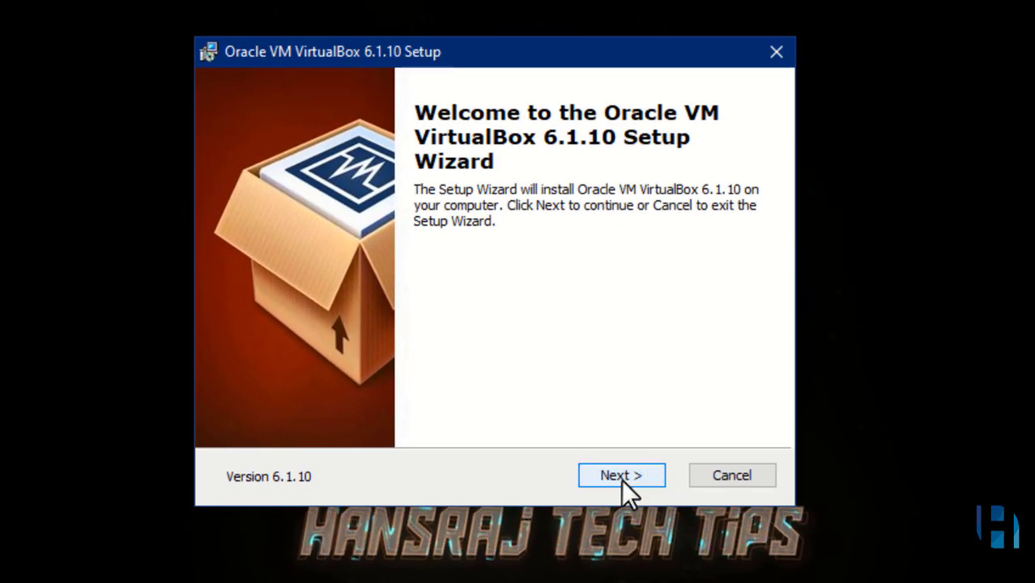
# Install VirtualBox 6.1.10 with the default features, location and shortcuts, accepting the network interfaces warning.
pyautogui.click(621, 480)
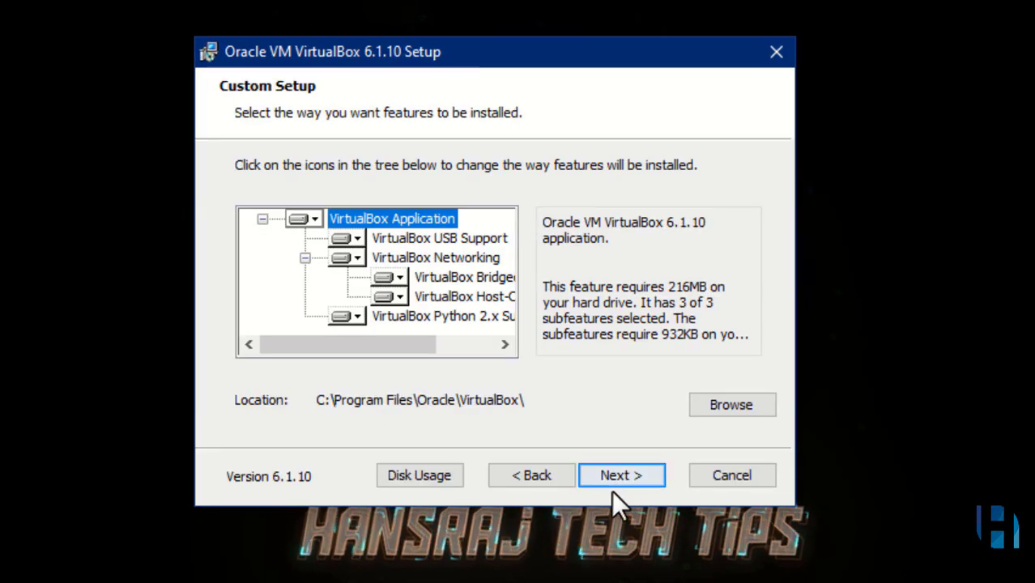
pyautogui.click(608, 476)
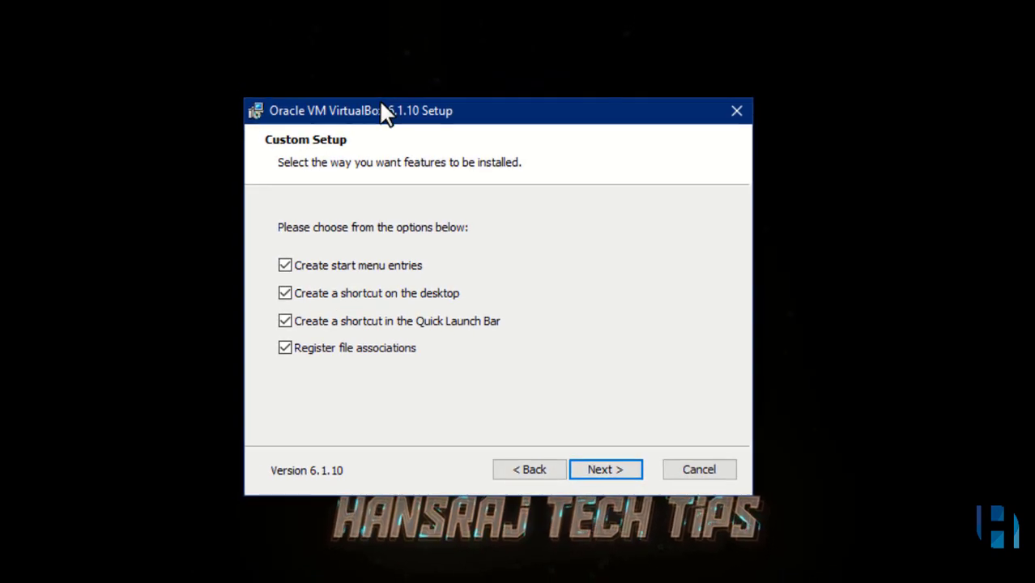
pyautogui.click(611, 416)
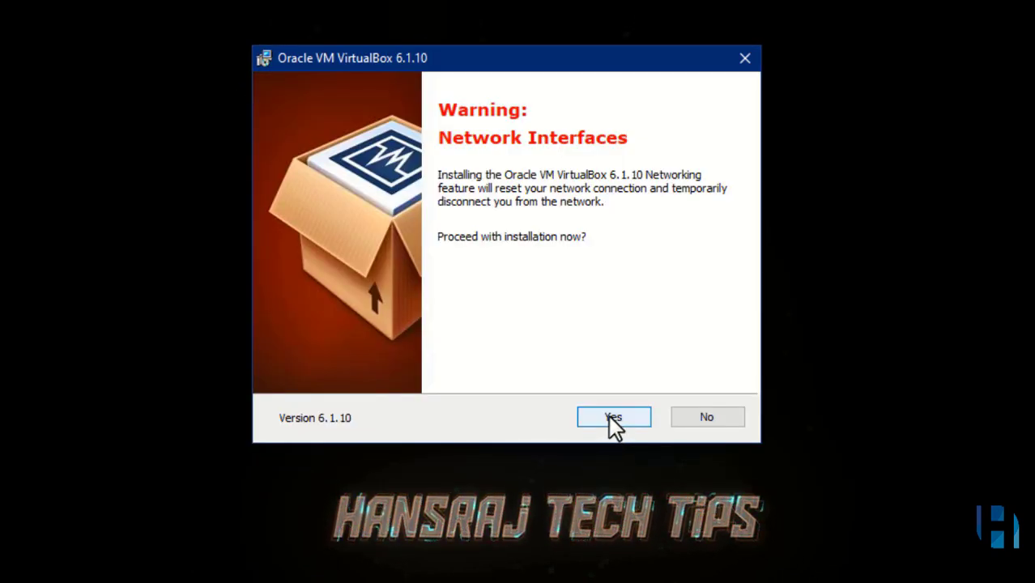
pyautogui.click(609, 417)
pyautogui.click(614, 413)
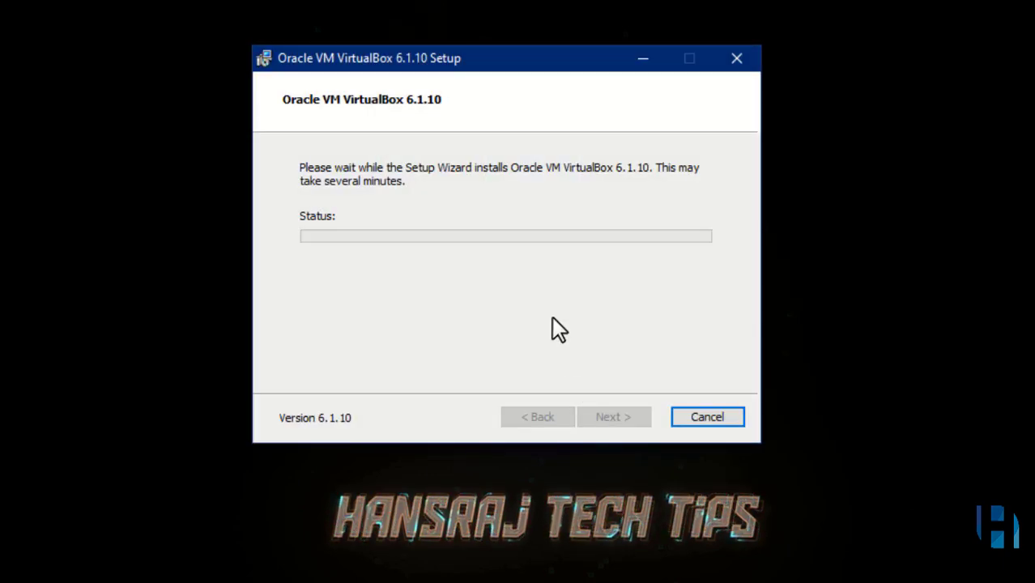
pyautogui.moveTo(518, 119); pyautogui.dragTo(218, 82)
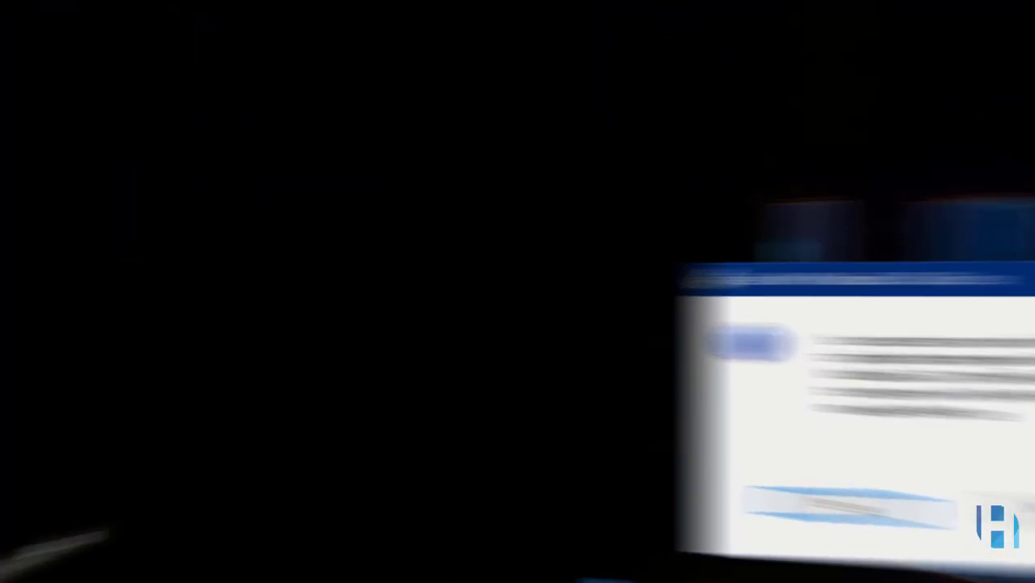
pyautogui.click(519, 491)
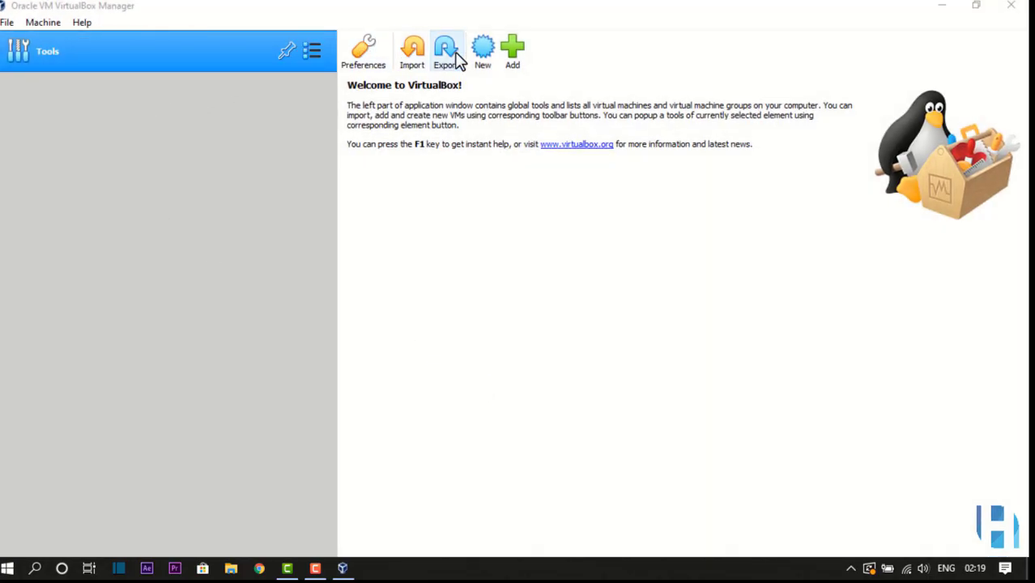
# Start a new virtual machine named Windows 10, with the version set to Windows 10 (64-bit).
pyautogui.click(482, 53)
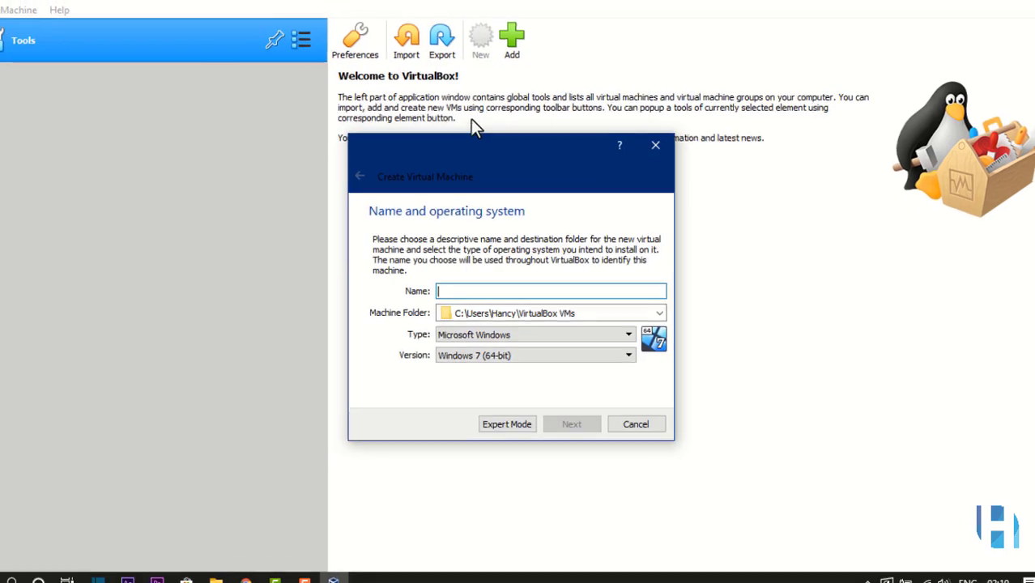
pyautogui.write('Win')
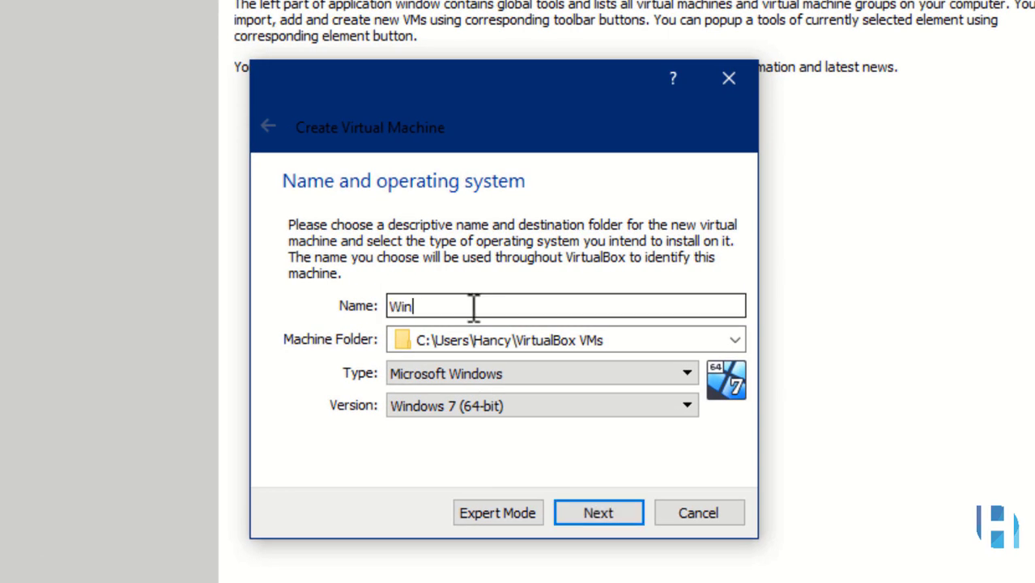
pyautogui.write('dows 10')
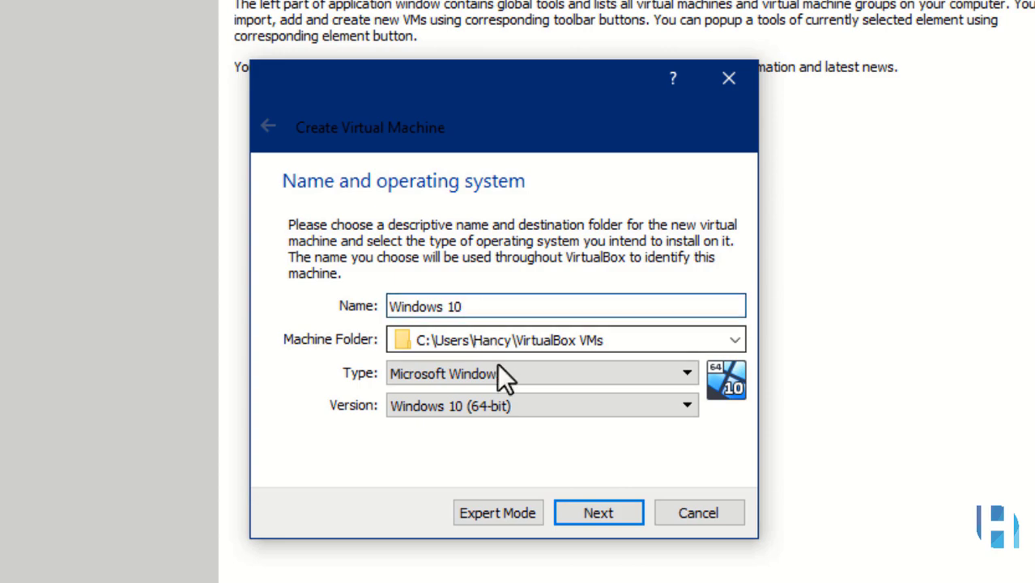
pyautogui.click(479, 406)
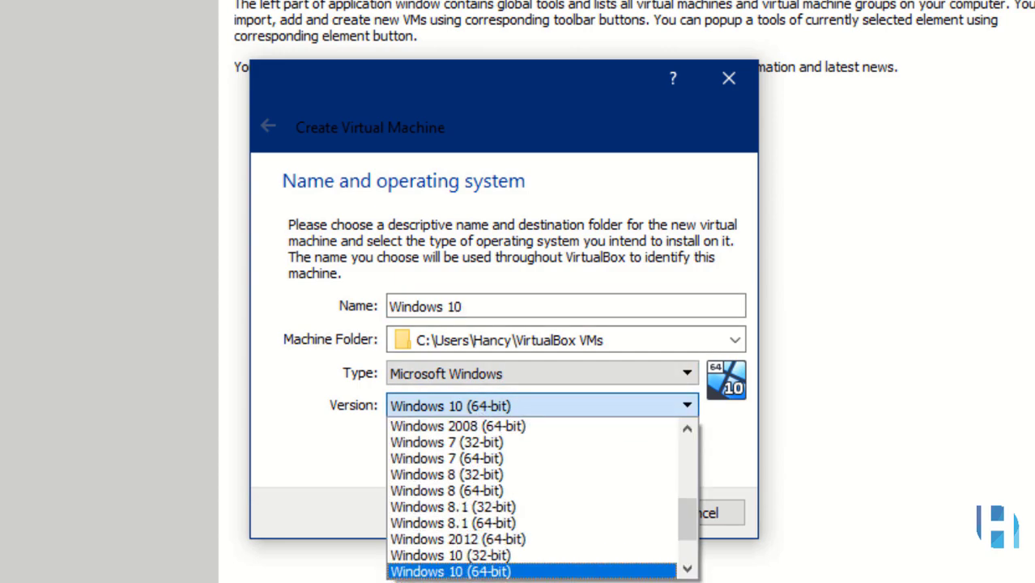
pyautogui.click(484, 573)
pyautogui.click(614, 522)
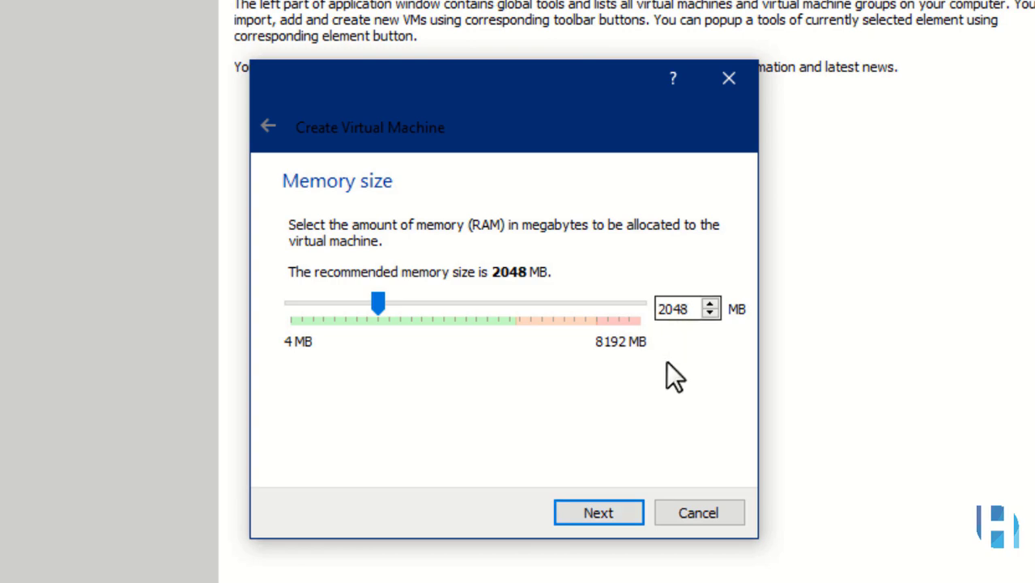
# Accept 2048 MB of memory and choose to create a new virtual hard disk in VDI format.
pyautogui.click(609, 516)
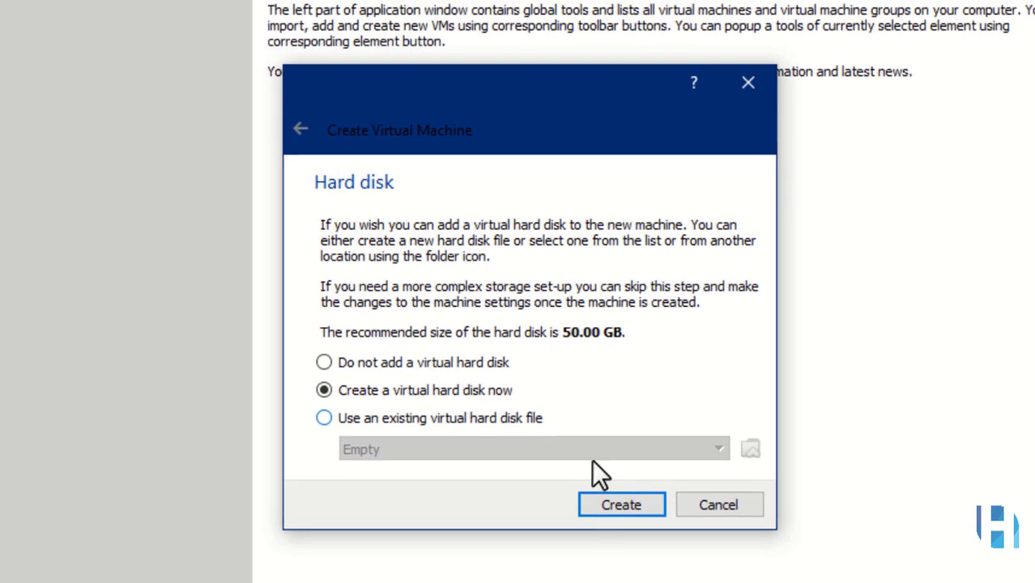
pyautogui.click(637, 506)
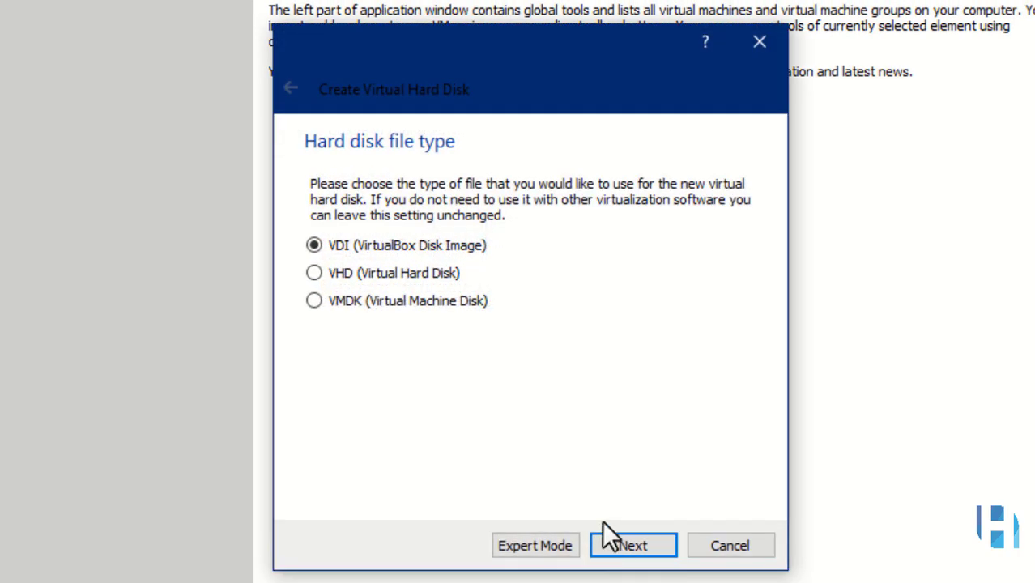
pyautogui.click(650, 538)
pyautogui.click(652, 541)
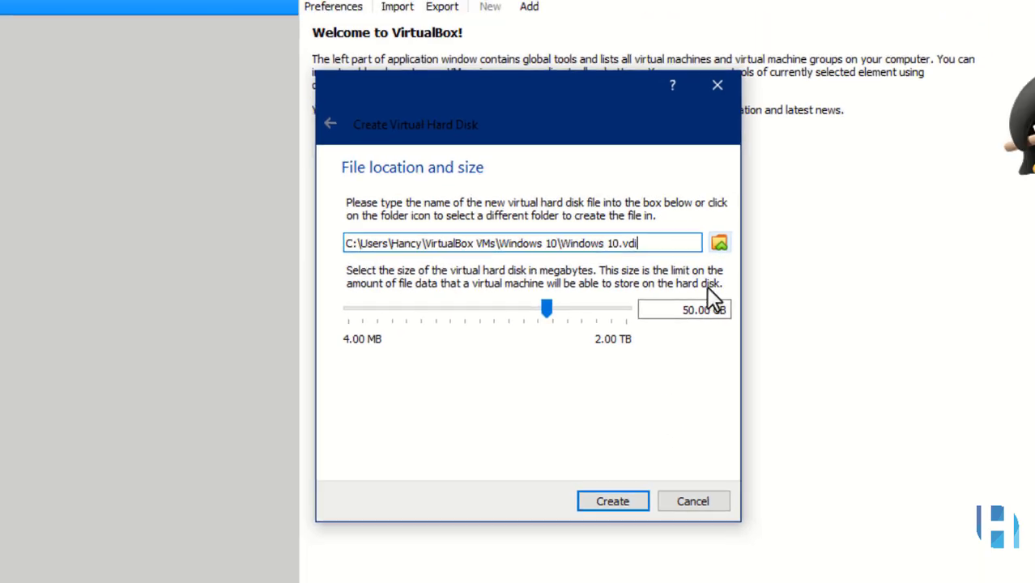
# Create the 50 GB virtual hard disk as Windows 10 in the Vitual Machine folder on drive E.
pyautogui.click(761, 233)
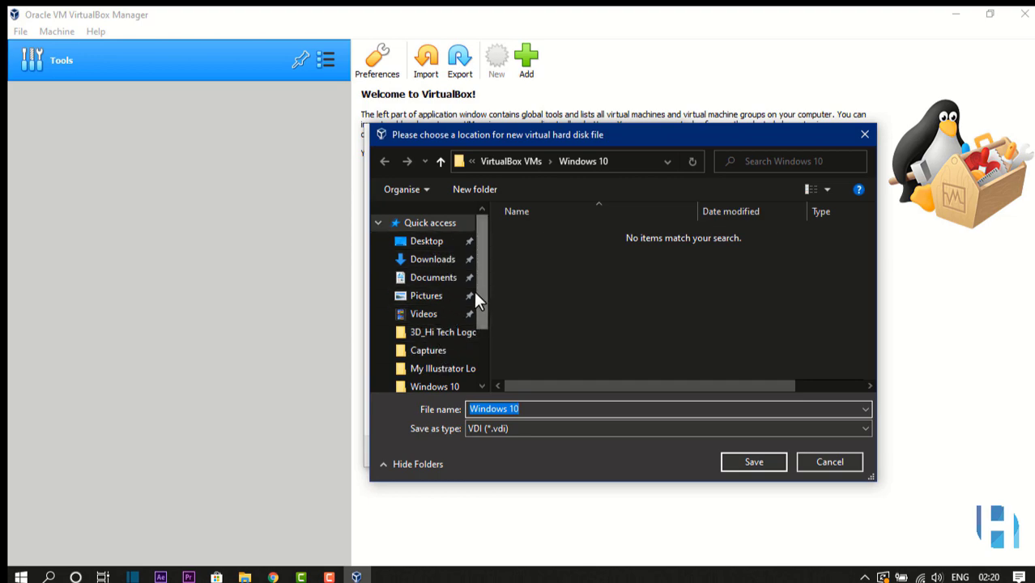
pyautogui.scroll(-2, 446, 324)
pyautogui.click(437, 345)
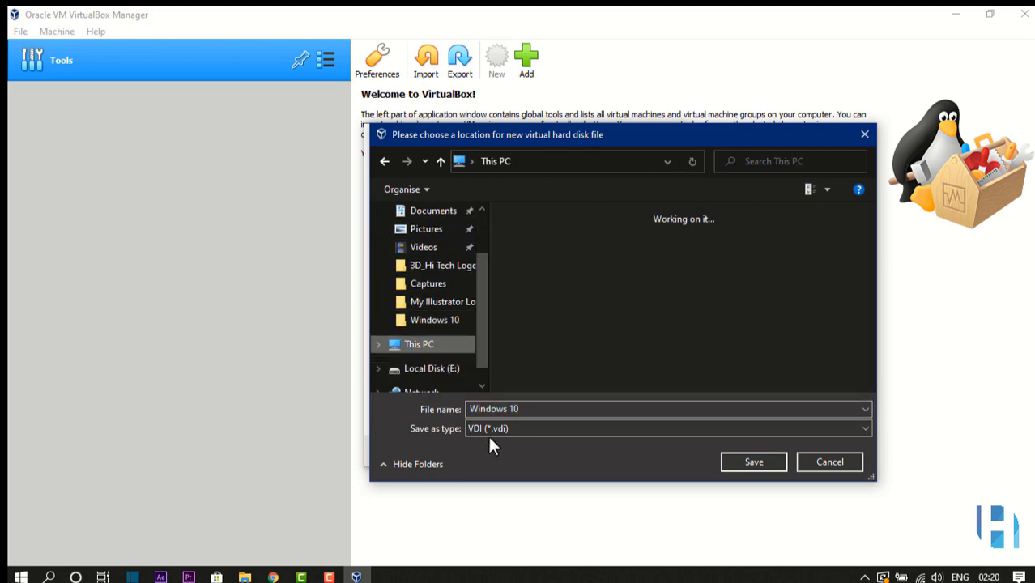
pyautogui.scroll(-5, 625, 320)
pyautogui.doubleClick(596, 378)
pyautogui.scroll(-5, 585, 340)
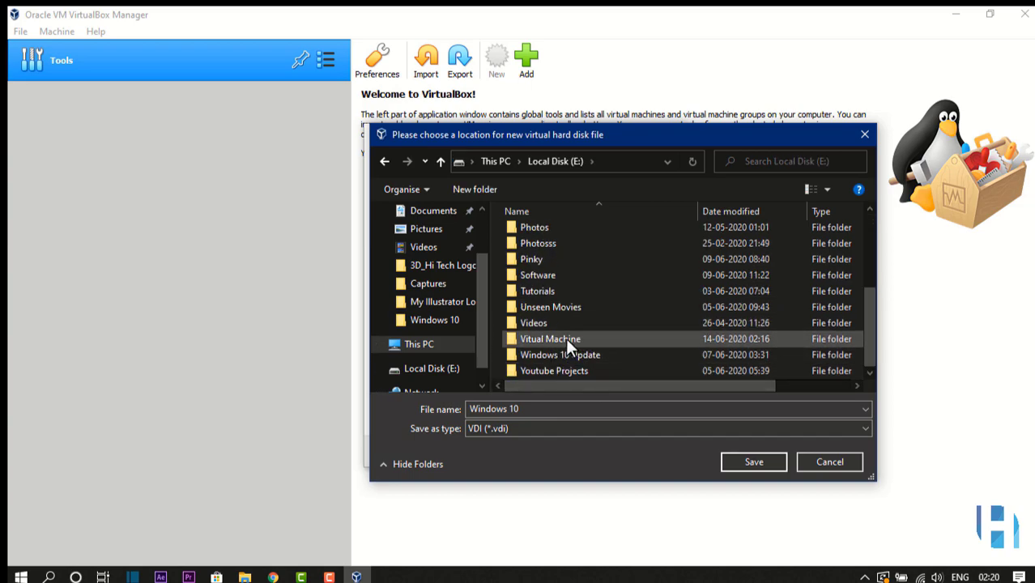
pyautogui.doubleClick(551, 340)
pyautogui.click(773, 470)
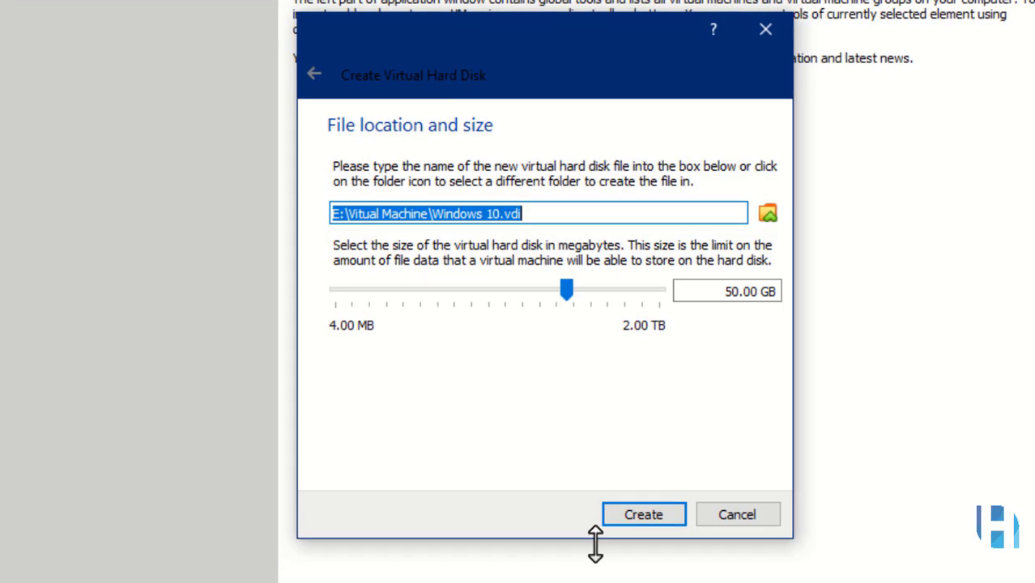
pyautogui.click(644, 515)
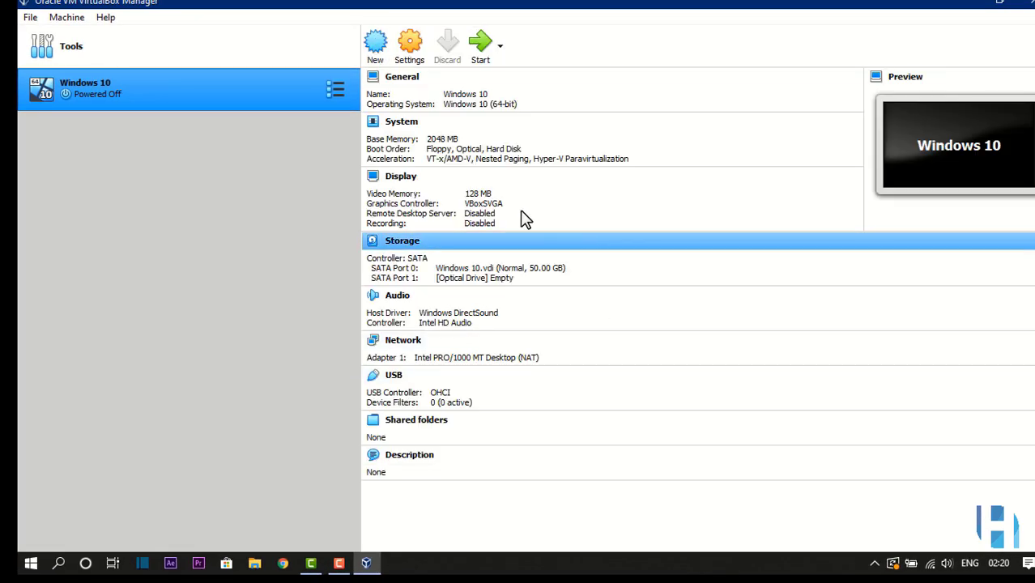
# Open the Windows 10 machine's storage settings and begin choosing a disk file for the empty optical drive.
pyautogui.click(410, 47)
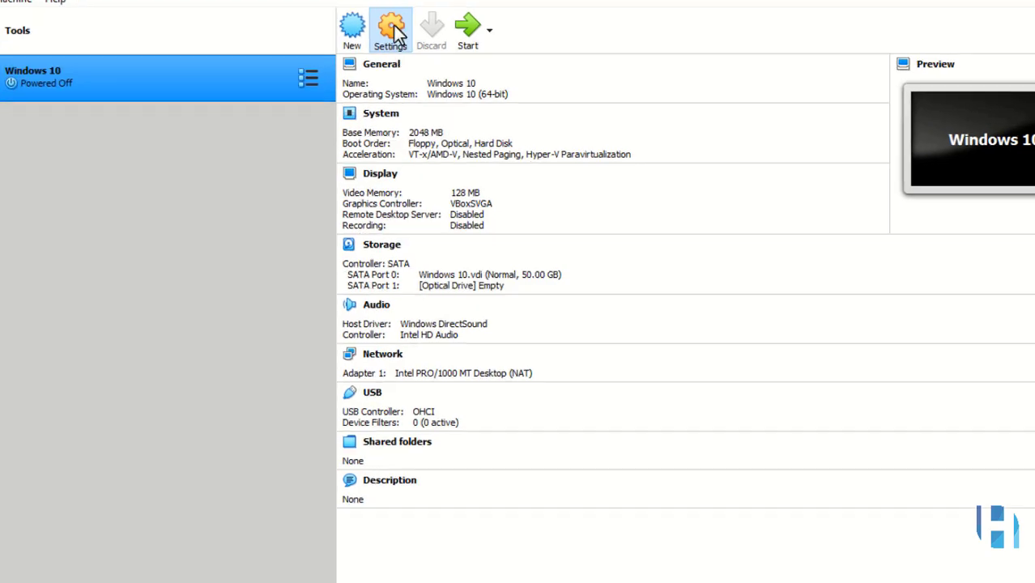
pyautogui.click(409, 47)
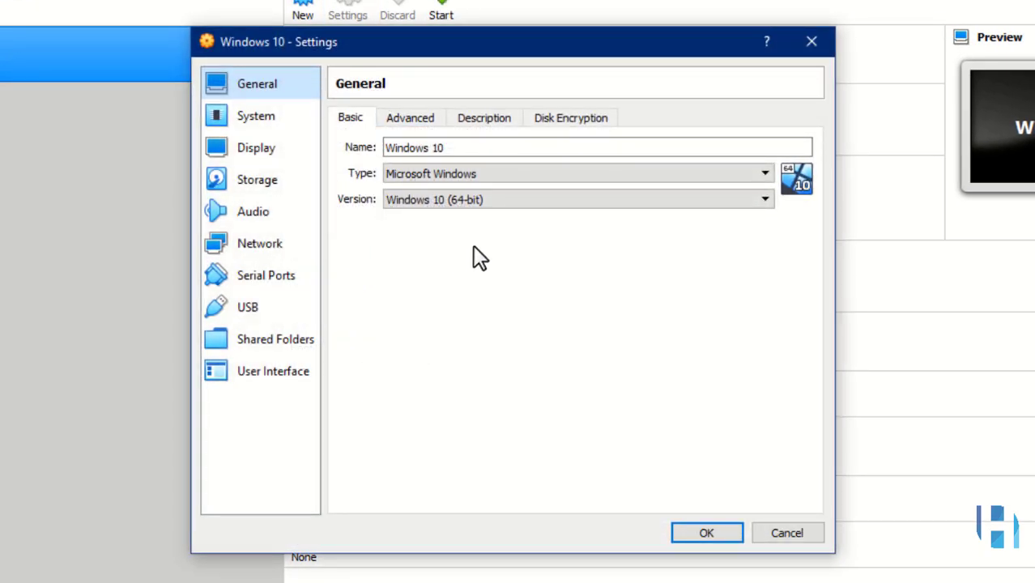
pyautogui.click(248, 180)
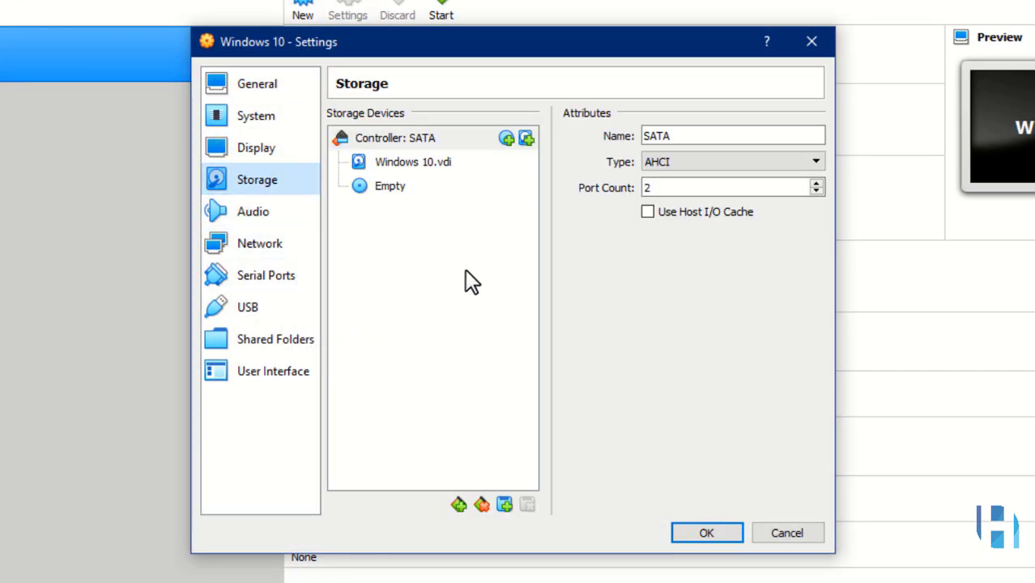
pyautogui.click(401, 187)
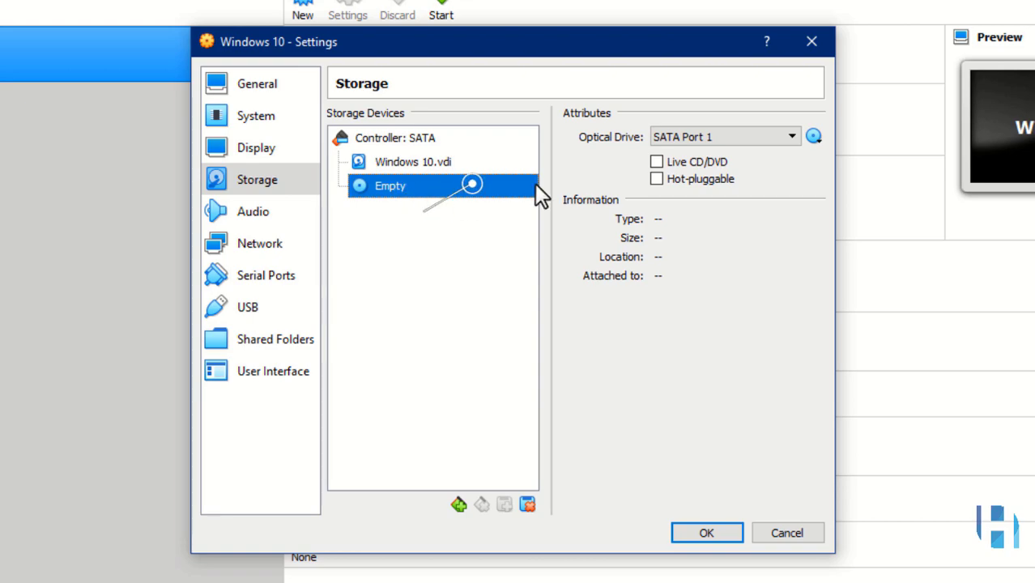
pyautogui.click(818, 138)
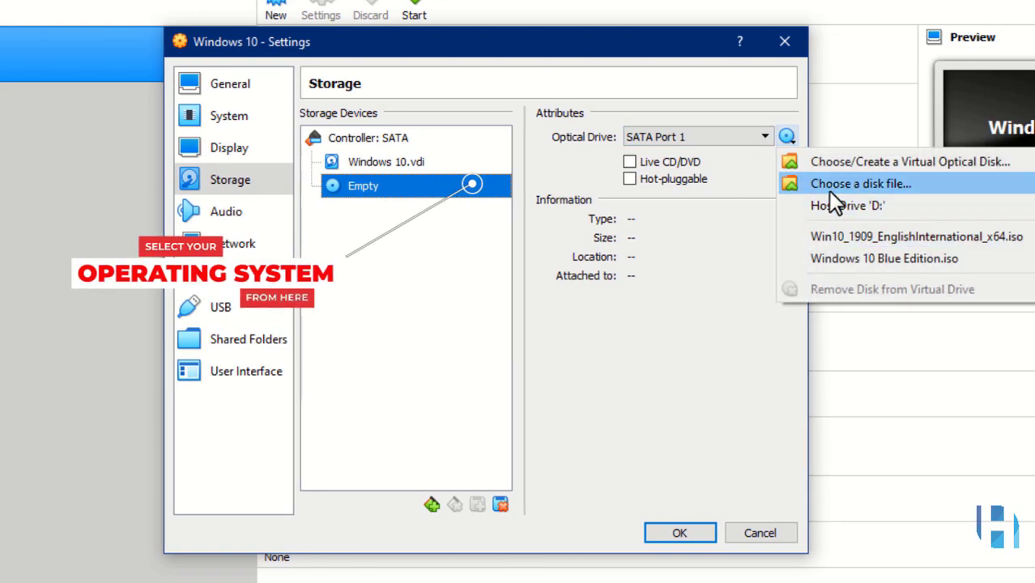
pyautogui.click(856, 191)
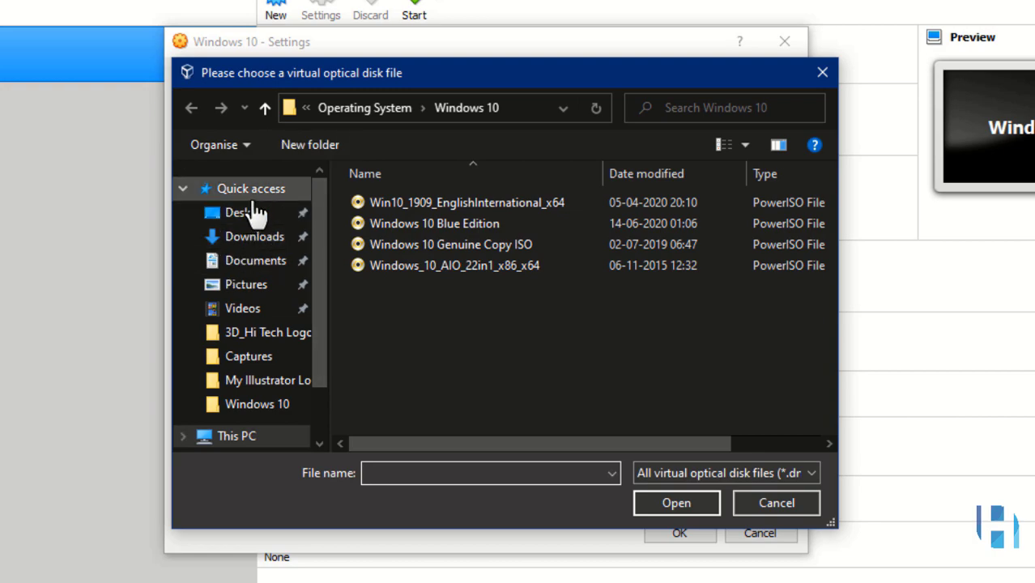
# Attach the Windows_10_AIO_22in1_x86_x64 image from E:\Operating System\Windows 10 to the optical drive.
pyautogui.click(246, 212)
pyautogui.moveTo(316, 301); pyautogui.dragTo(317, 380)
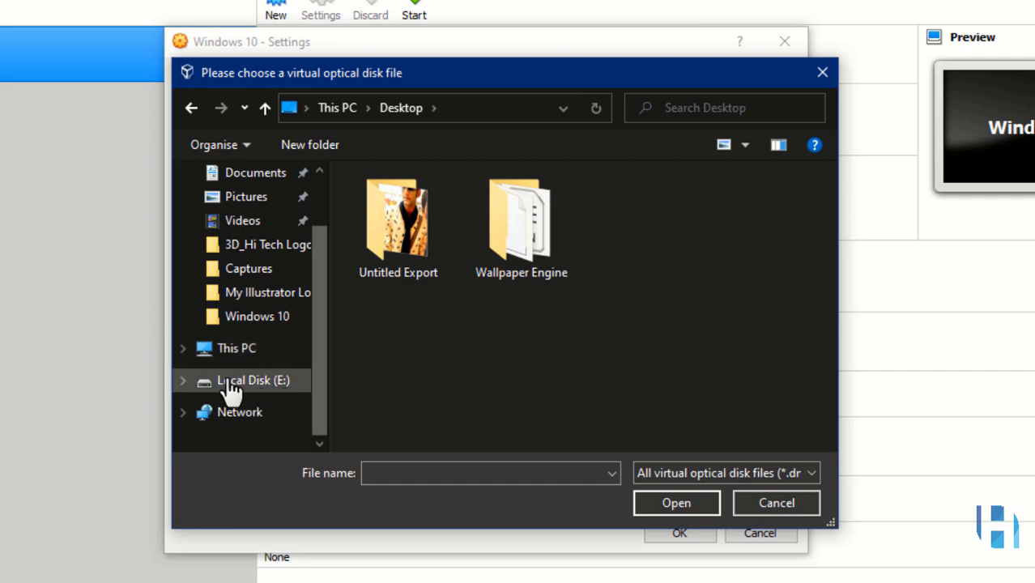
pyautogui.click(236, 348)
pyautogui.scroll(-4, 480, 347)
pyautogui.doubleClick(483, 413)
pyautogui.scroll(-3, 478, 348)
pyautogui.scroll(2, 474, 307)
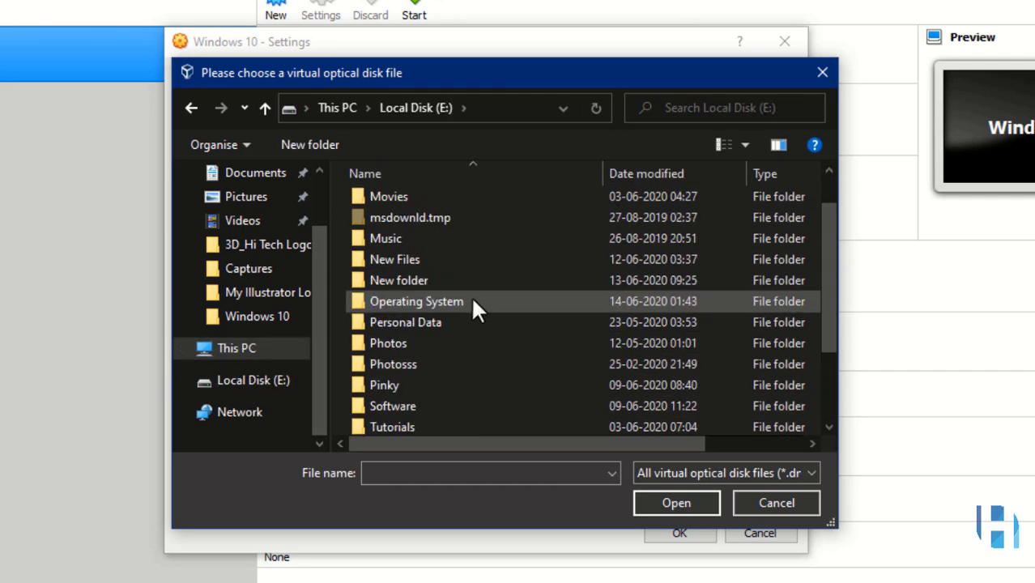
pyautogui.doubleClick(462, 306)
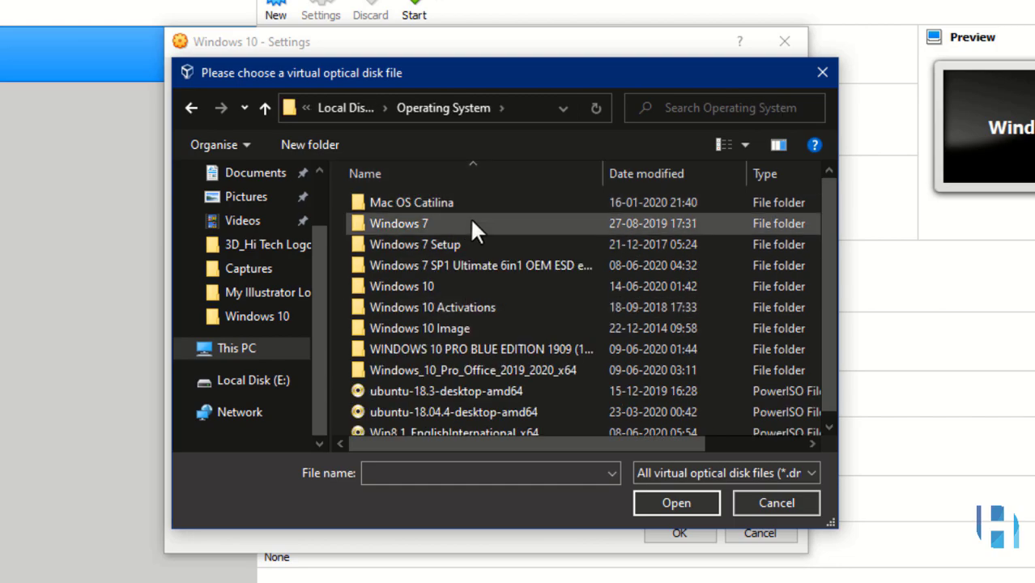
pyautogui.doubleClick(446, 283)
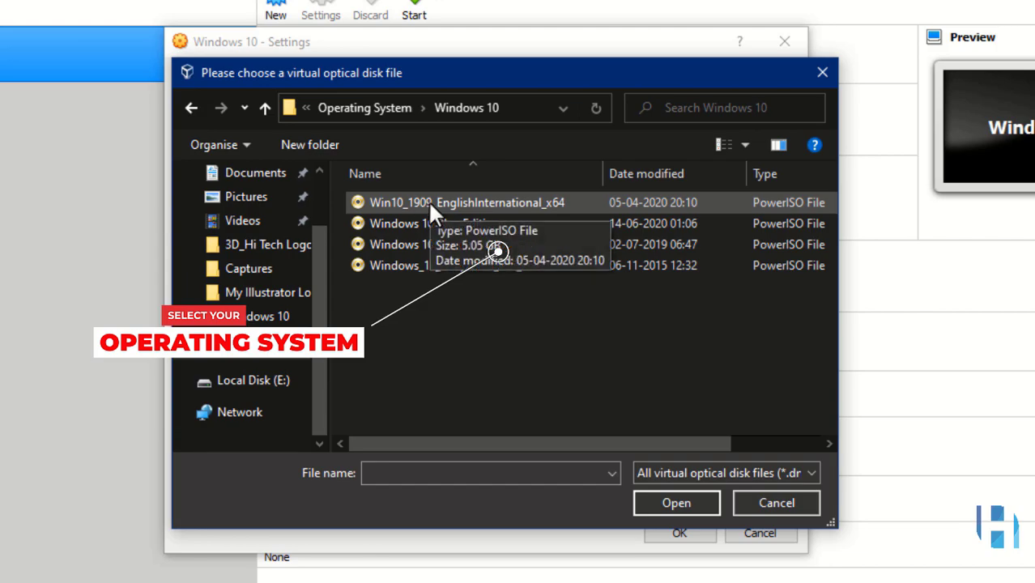
pyautogui.doubleClick(440, 268)
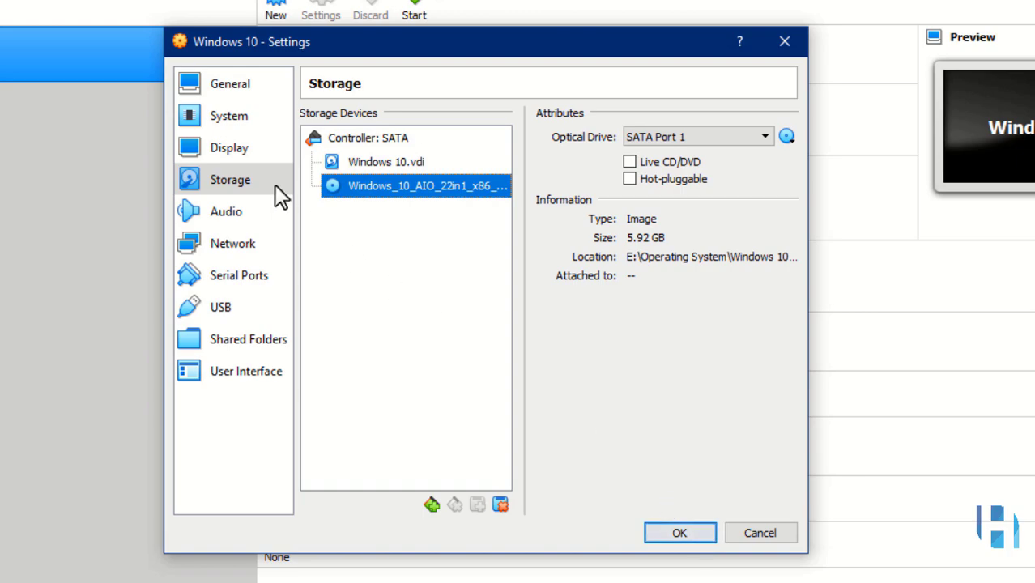
# Remove Floppy from the Windows 10 machine's boot order, keeping Optical and Hard Disk enabled, and save the settings.
pyautogui.click(247, 148)
pyautogui.click(253, 115)
pyautogui.click(427, 202)
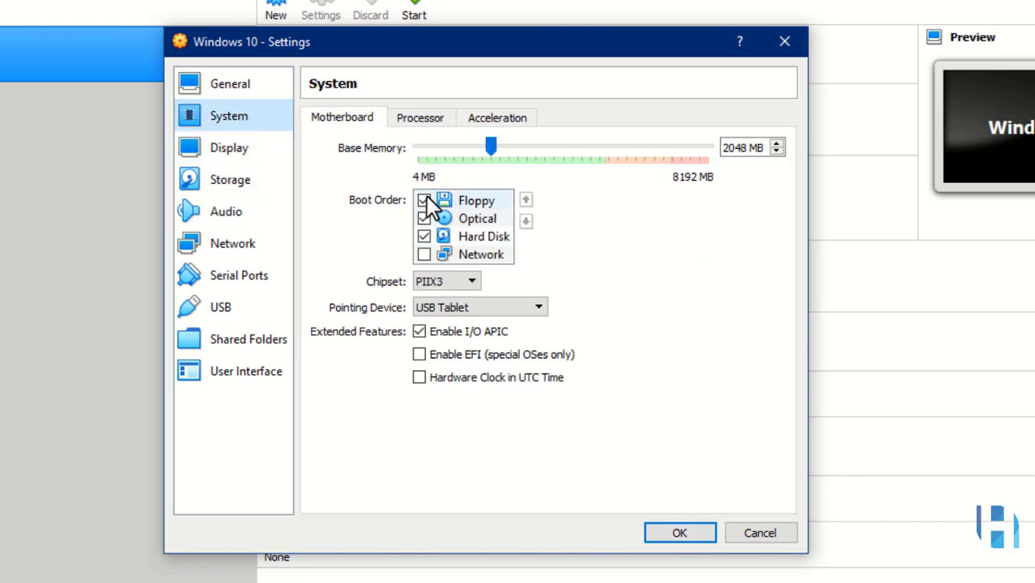
pyautogui.click(425, 201)
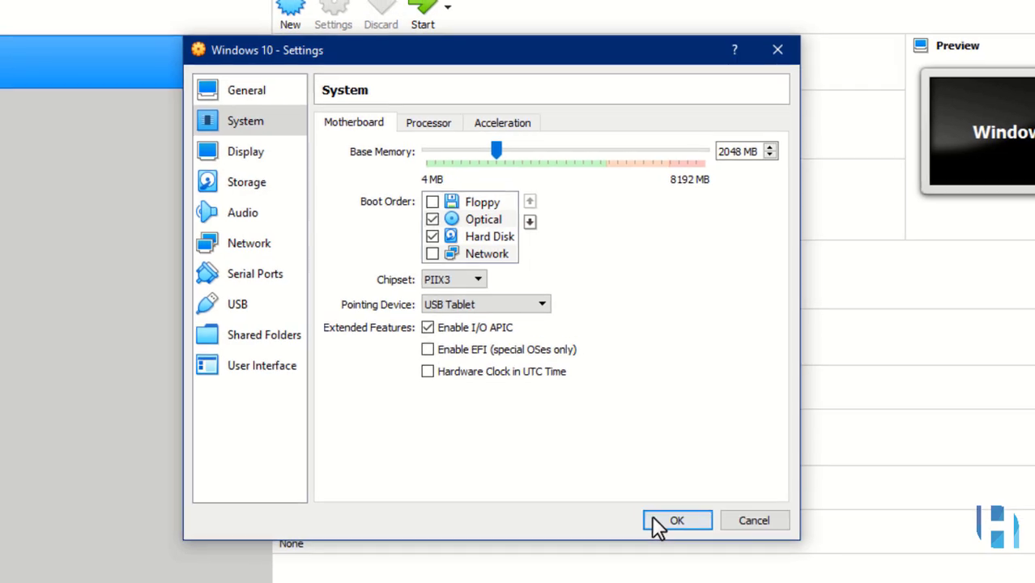
pyautogui.click(658, 535)
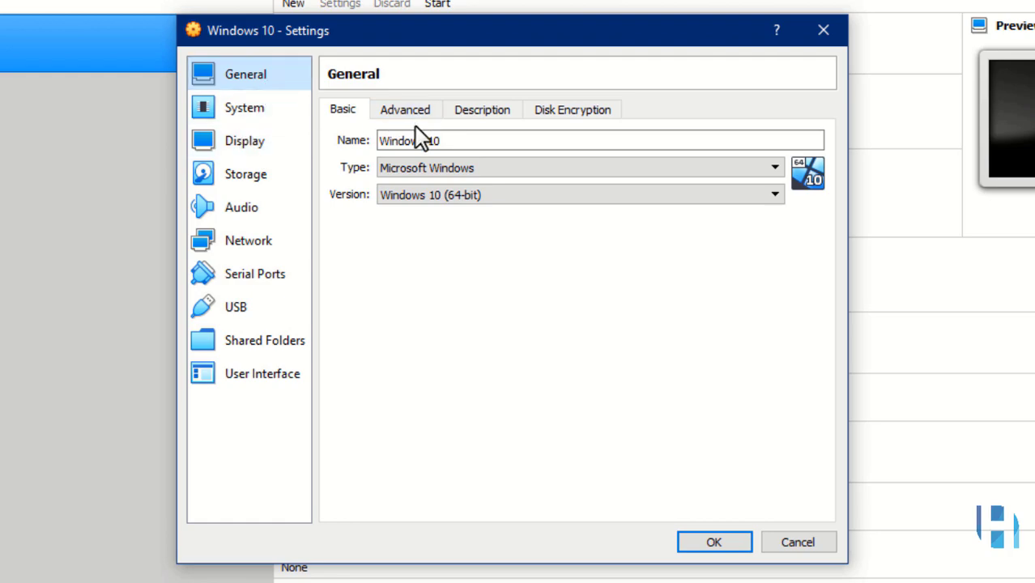
# Review the Windows 10 machine's settings, from boot order, video memory and attached image to audio, network, USB, shared folders and user interface.
pyautogui.click(296, 117)
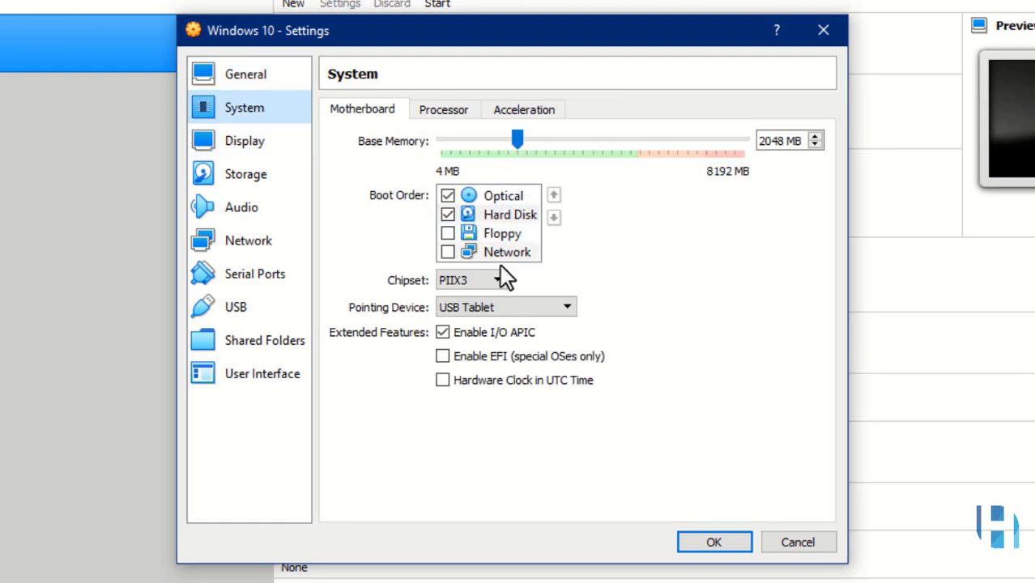
pyautogui.click(261, 139)
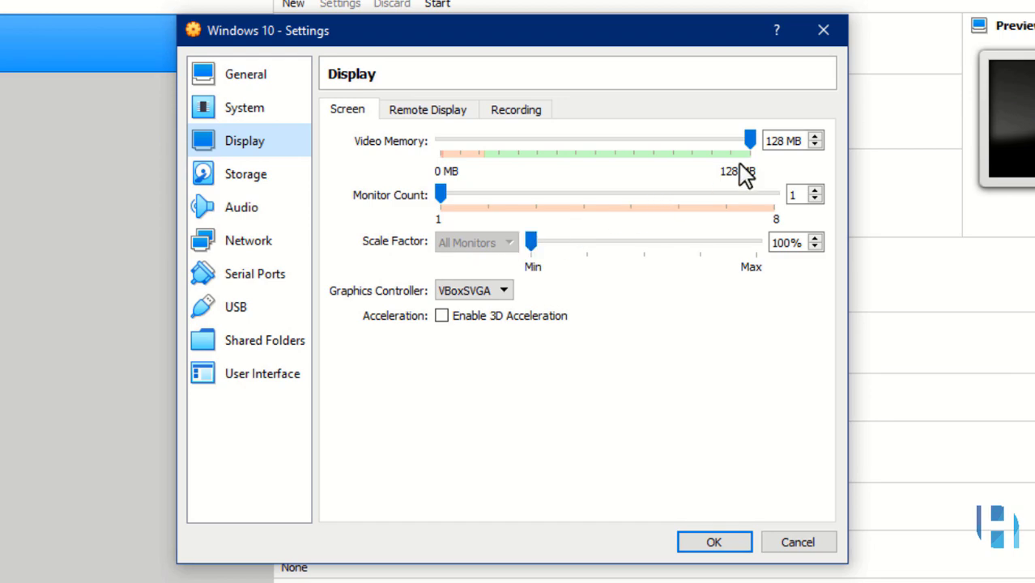
pyautogui.click(253, 187)
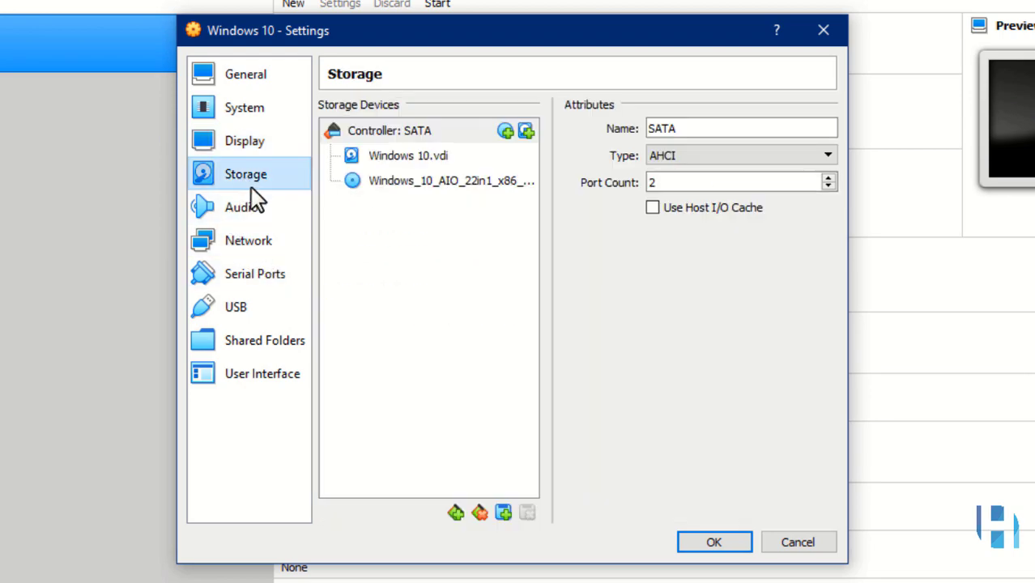
pyautogui.click(454, 183)
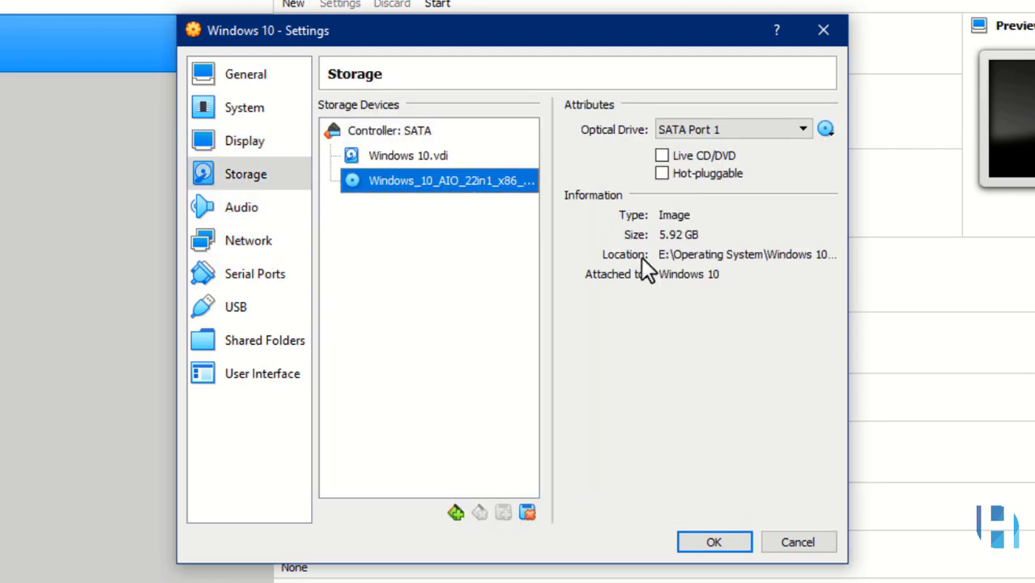
pyautogui.click(272, 215)
pyautogui.click(276, 241)
pyautogui.click(275, 277)
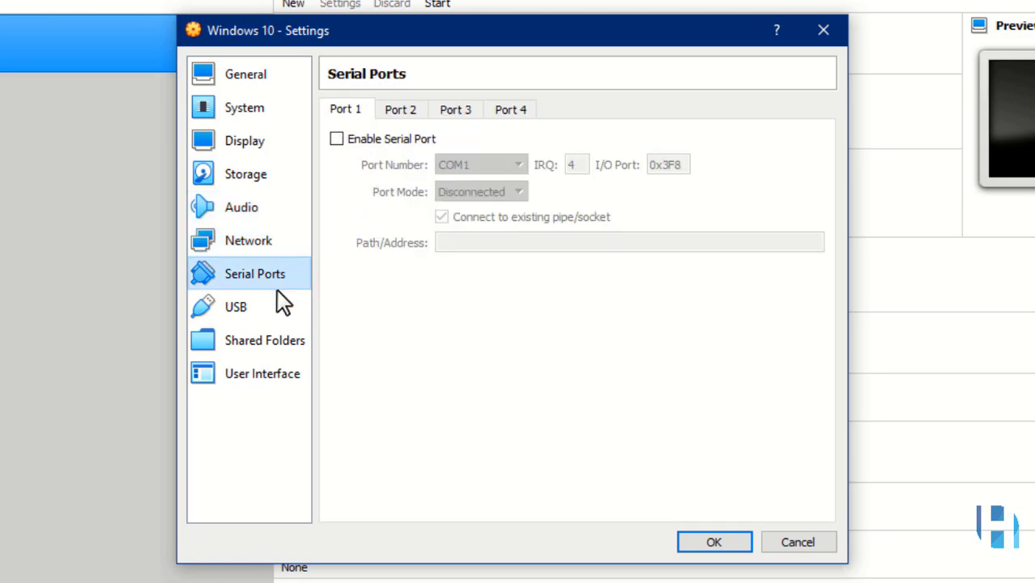
pyautogui.click(280, 308)
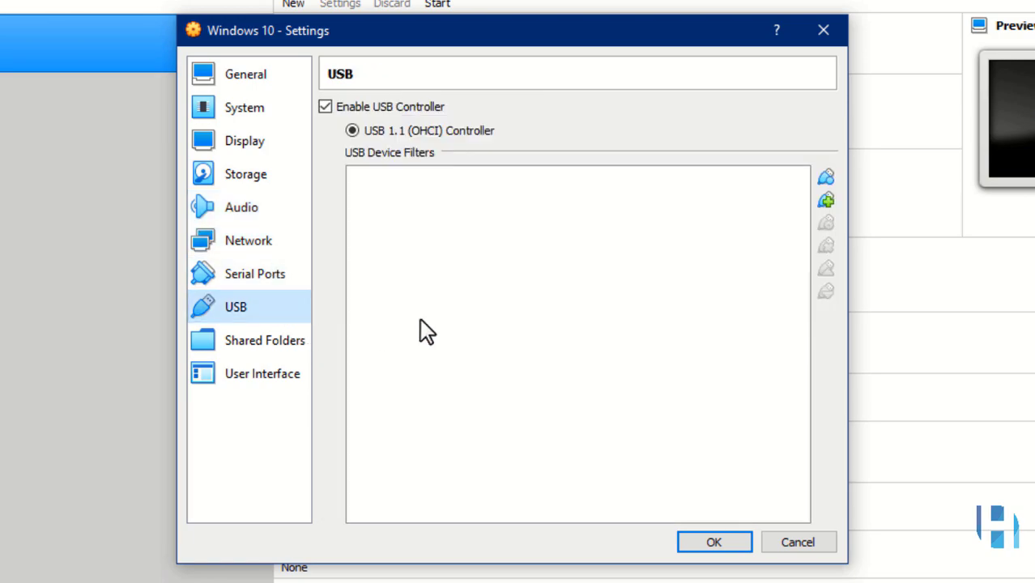
pyautogui.click(289, 347)
pyautogui.click(288, 379)
pyautogui.click(713, 542)
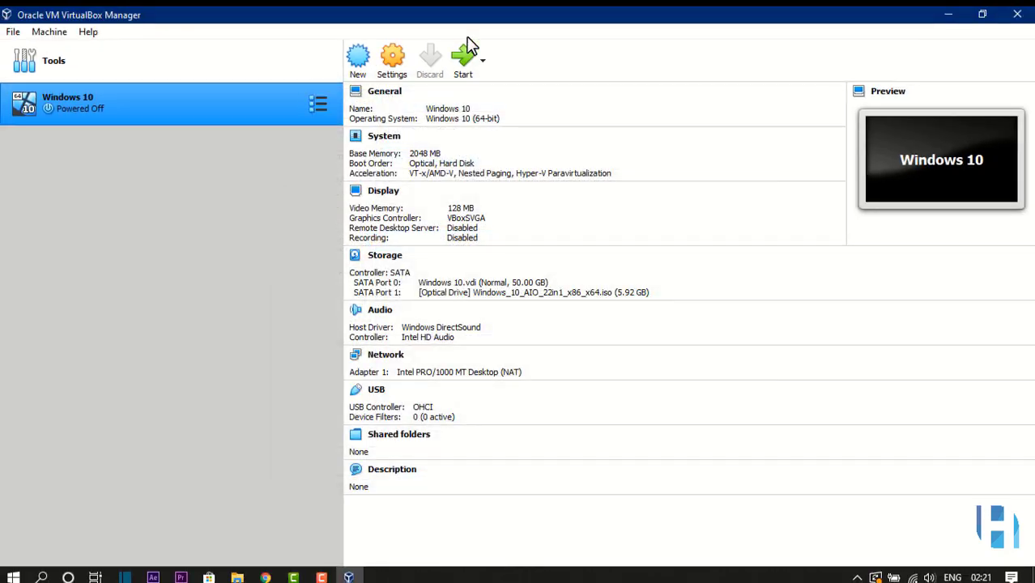
# Start the Windows 10 machine with Windows_10_AIO_22in1_x86_x64.iso as its start-up disk.
pyautogui.click(948, 15)
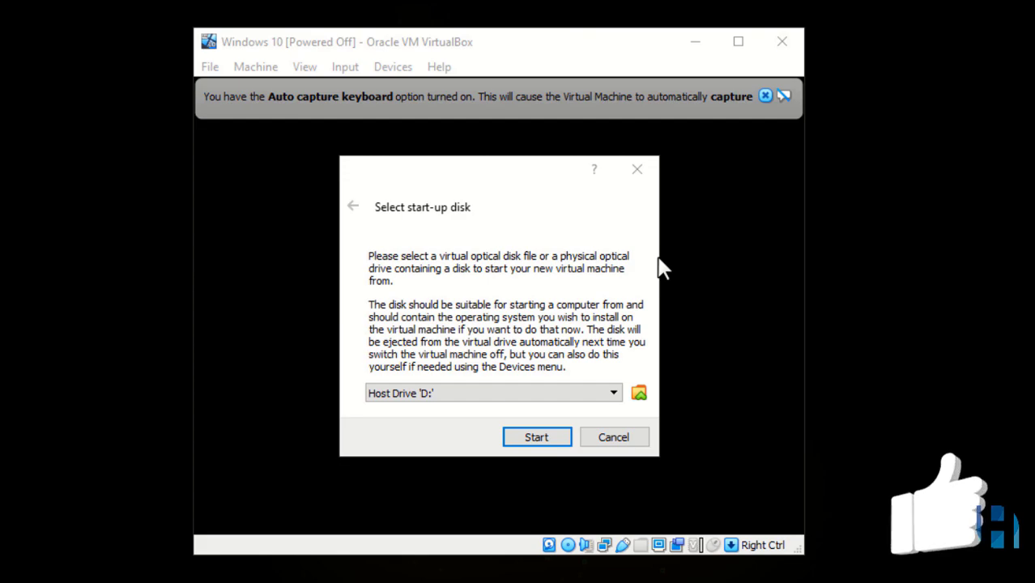
pyautogui.click(615, 396)
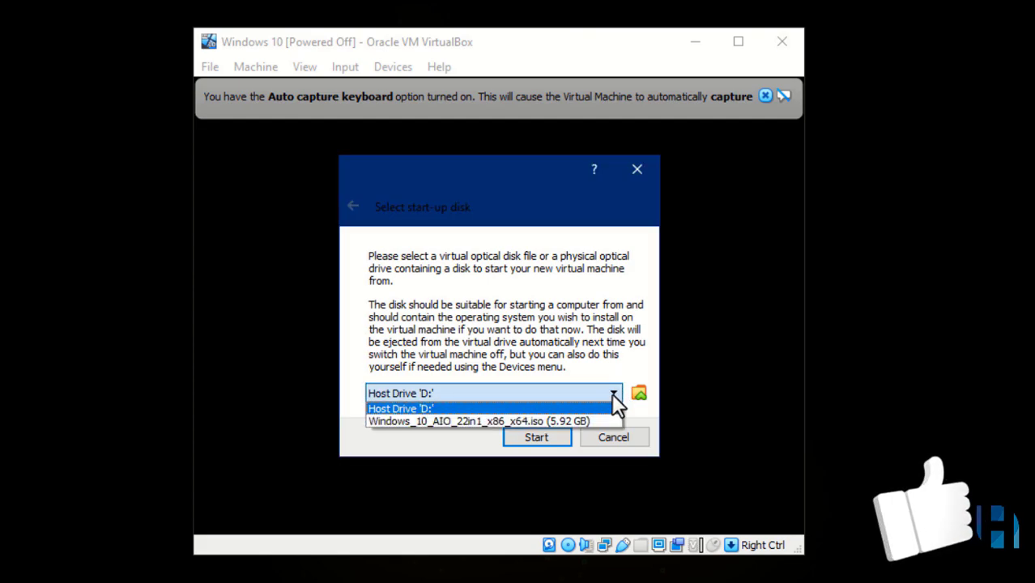
pyautogui.click(600, 419)
pyautogui.click(558, 438)
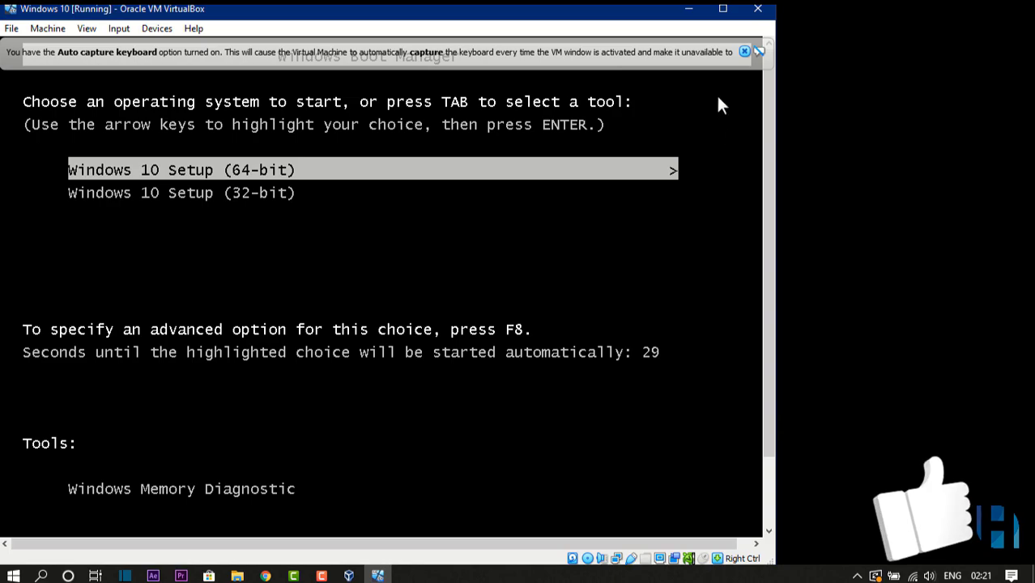
# Maximize the virtual machine window and boot Windows 10 Setup (64-bit).
pyautogui.click(718, 11)
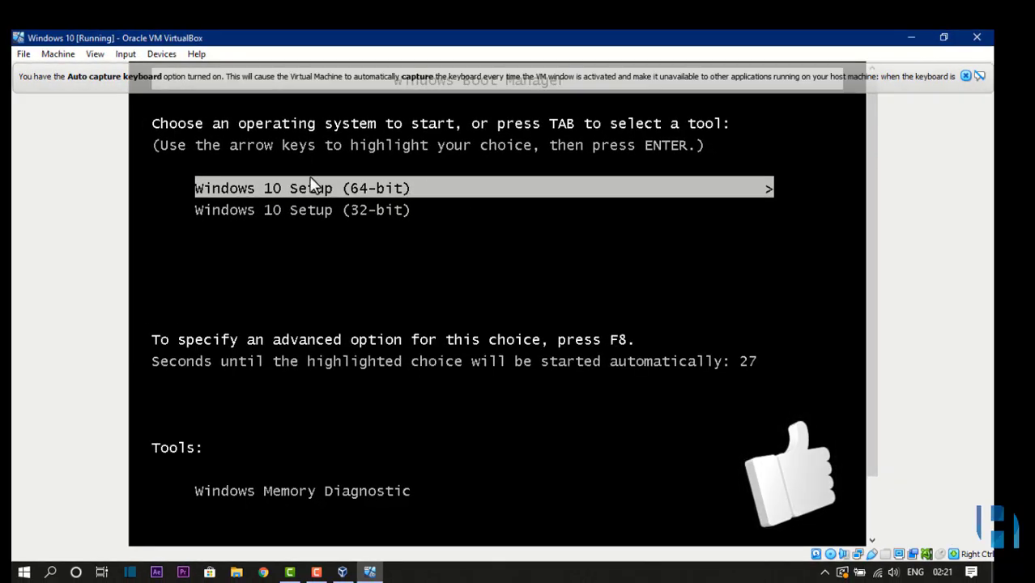
pyautogui.click(312, 194)
pyautogui.press('Return')
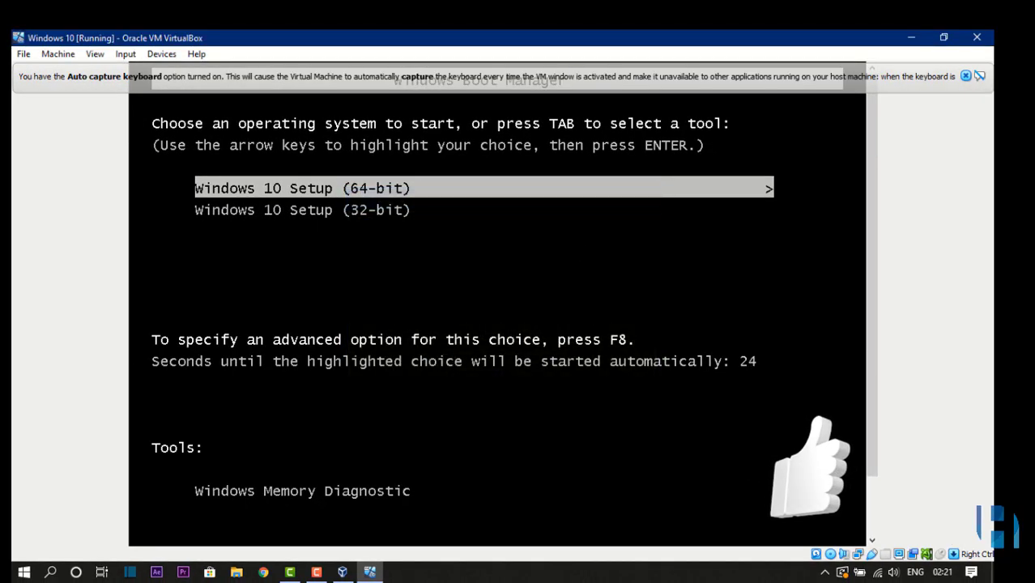
pyautogui.press('Down')
pyautogui.press('Up')
pyautogui.press('Return')
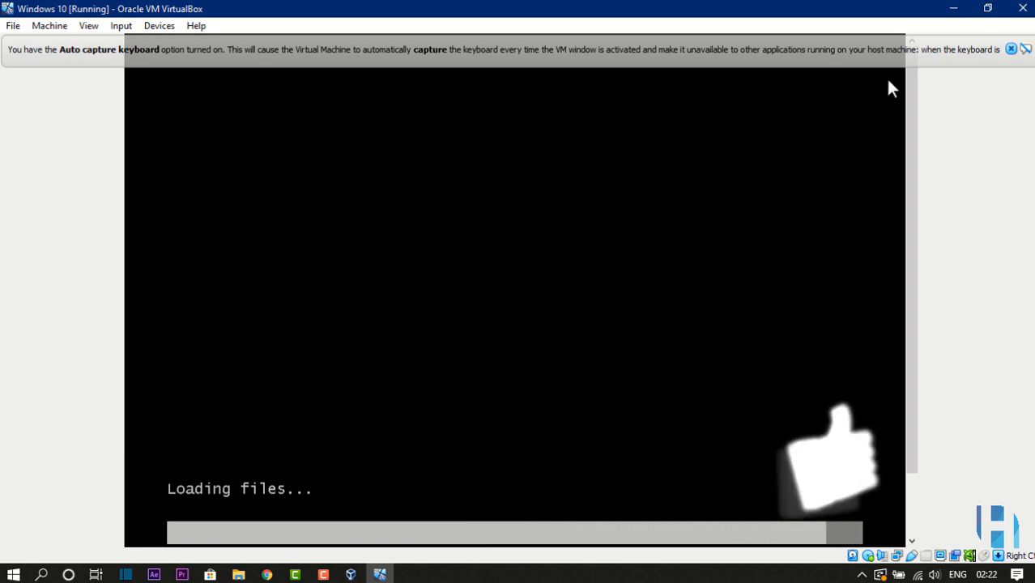
# Dismiss the virtual machine's notifications, restore its window to normal size and reposition it on the desktop.
pyautogui.click(1011, 49)
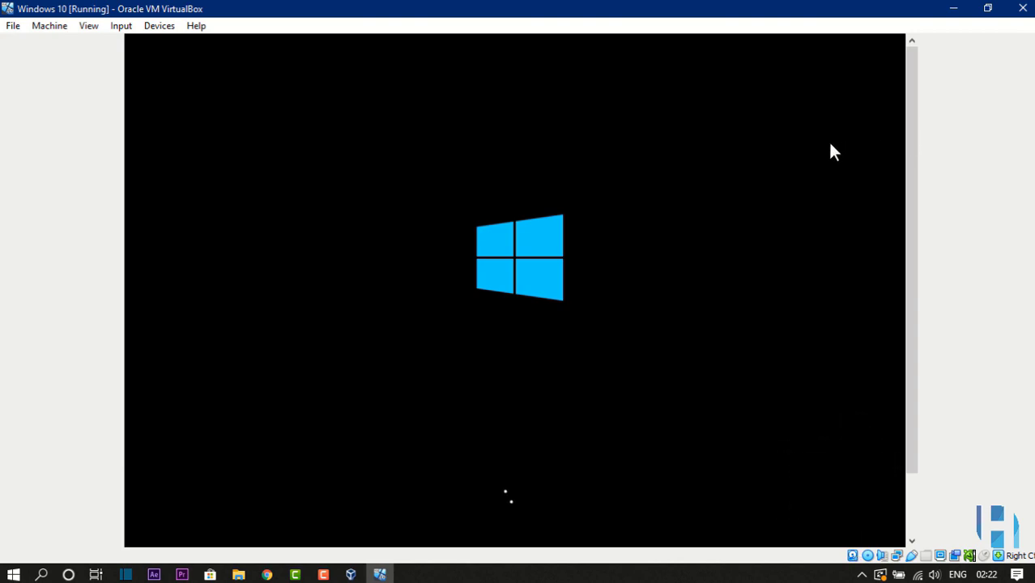
pyautogui.click(988, 8)
pyautogui.moveTo(385, 26); pyautogui.dragTo(499, 17)
pyautogui.click(864, 55)
pyautogui.click(864, 55)
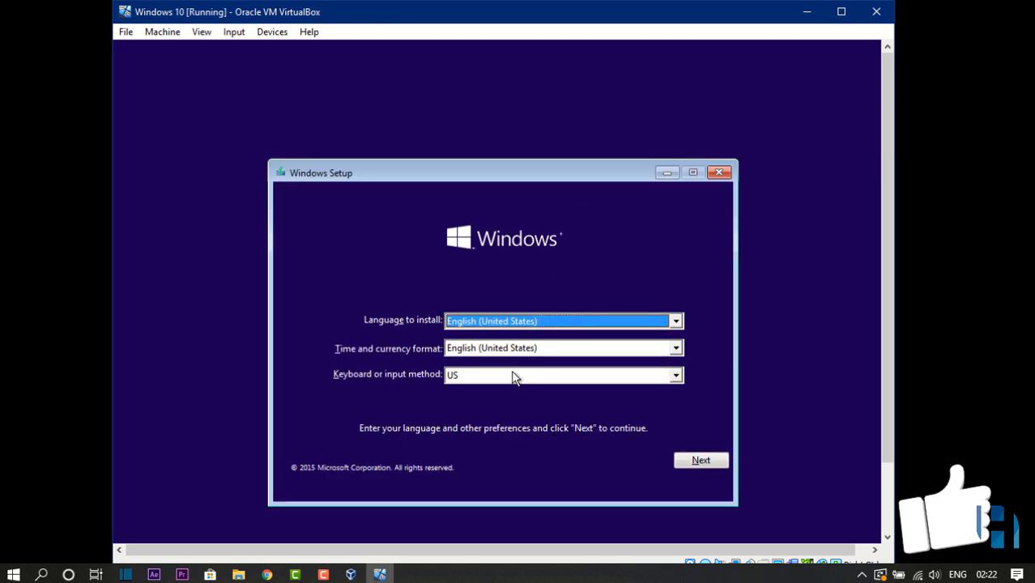
# Set the time and currency format to English (India) in Windows Setup and continue.
pyautogui.click(598, 350)
pyautogui.press('e')
pyautogui.press('n')
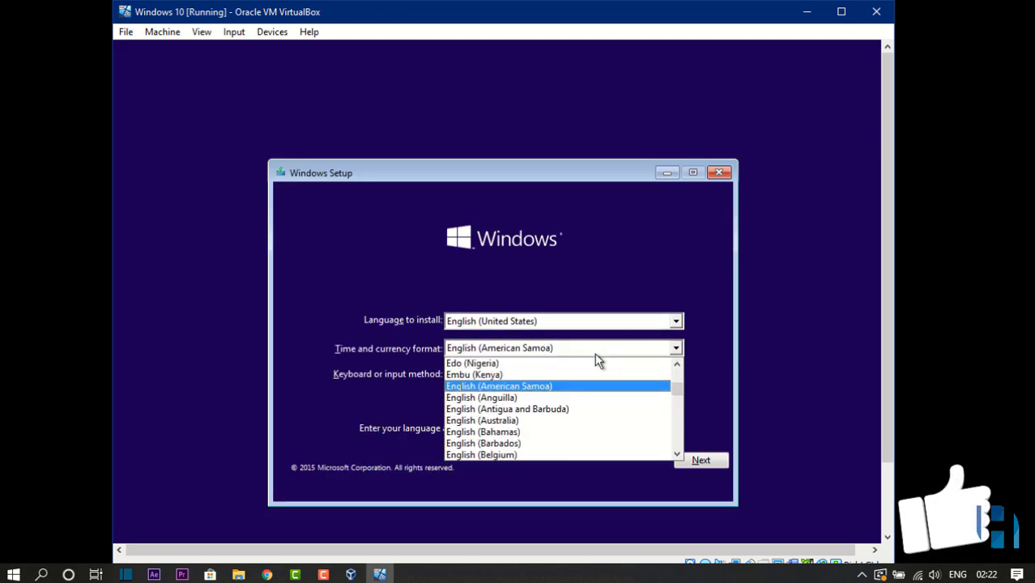
pyautogui.press('Up')
pyautogui.press('Up')
pyautogui.press('Up')
pyautogui.press('Up')
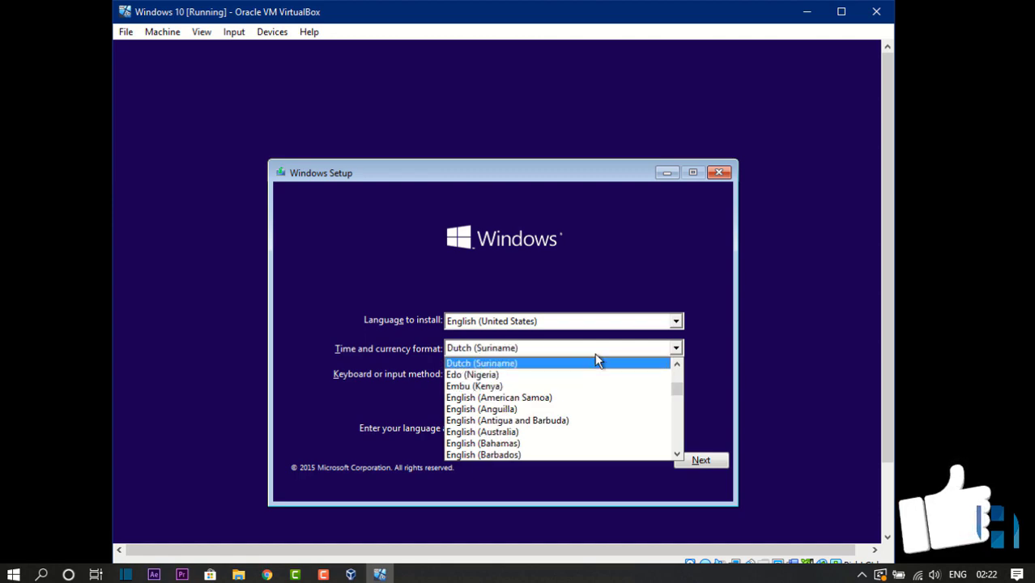
pyautogui.press('Down')
pyautogui.press('Down')
pyautogui.press('Down')
pyautogui.press('Down')
pyautogui.press('Down')
pyautogui.press('Down')
pyautogui.press('Down')
pyautogui.press('Down')
pyautogui.press('Down')
pyautogui.press('Down')
pyautogui.press('Down')
pyautogui.press('Down')
pyautogui.press('Down')
pyautogui.press('Down')
pyautogui.press('Down')
pyautogui.press('Down')
pyautogui.press('Down')
pyautogui.press('Down')
pyautogui.press('Down')
pyautogui.press('Down')
pyautogui.press('Down')
pyautogui.press('Down')
pyautogui.press('Down')
pyautogui.press('Down')
pyautogui.press('Down')
pyautogui.press('Down')
pyautogui.press('Down')
pyautogui.press('Down')
pyautogui.press('Down')
pyautogui.press('Down')
pyautogui.press('Down')
pyautogui.press('Down')
pyautogui.press('Down')
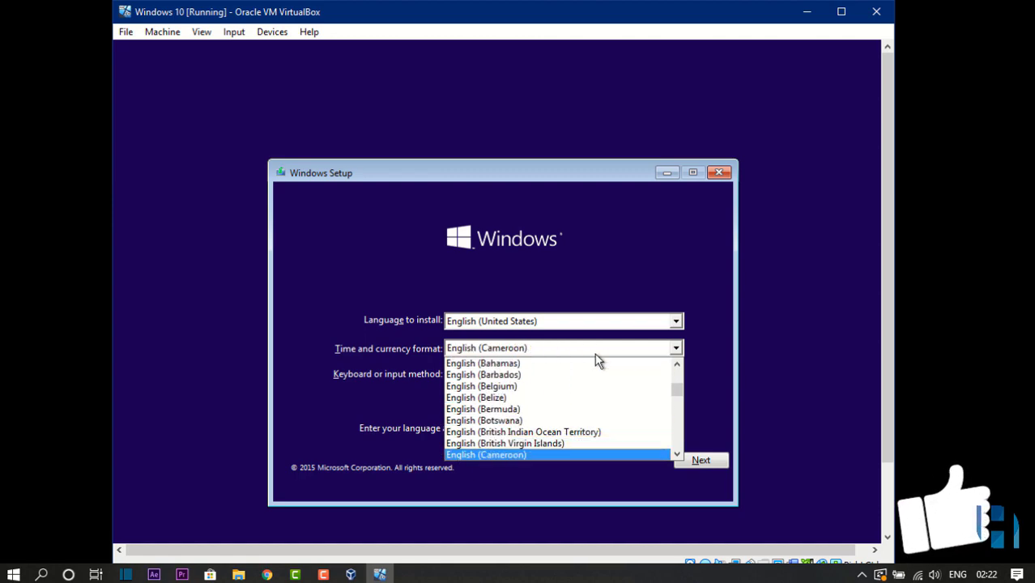
pyautogui.press('Up')
pyautogui.press('Up')
pyautogui.press('Return')
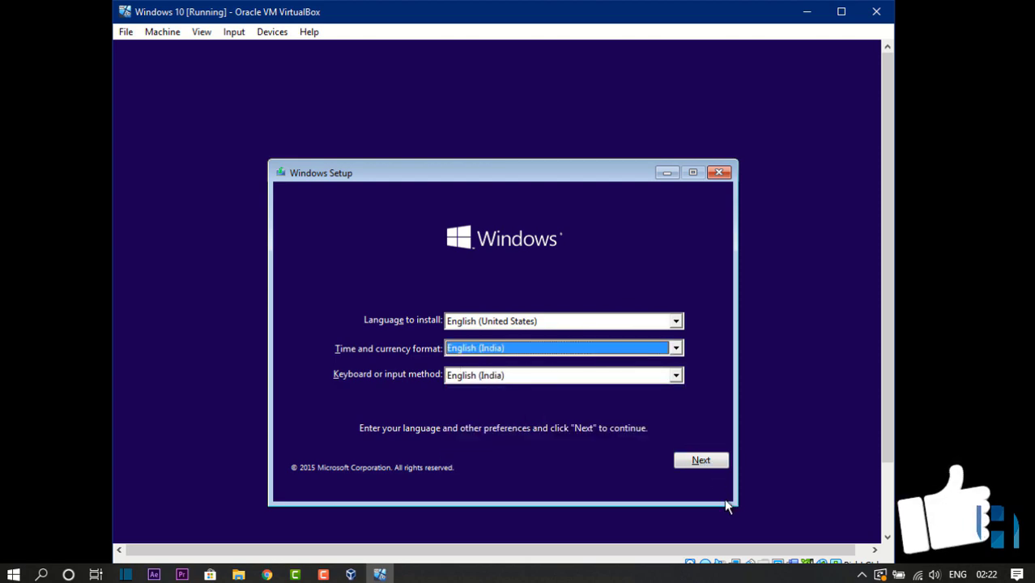
pyautogui.click(706, 467)
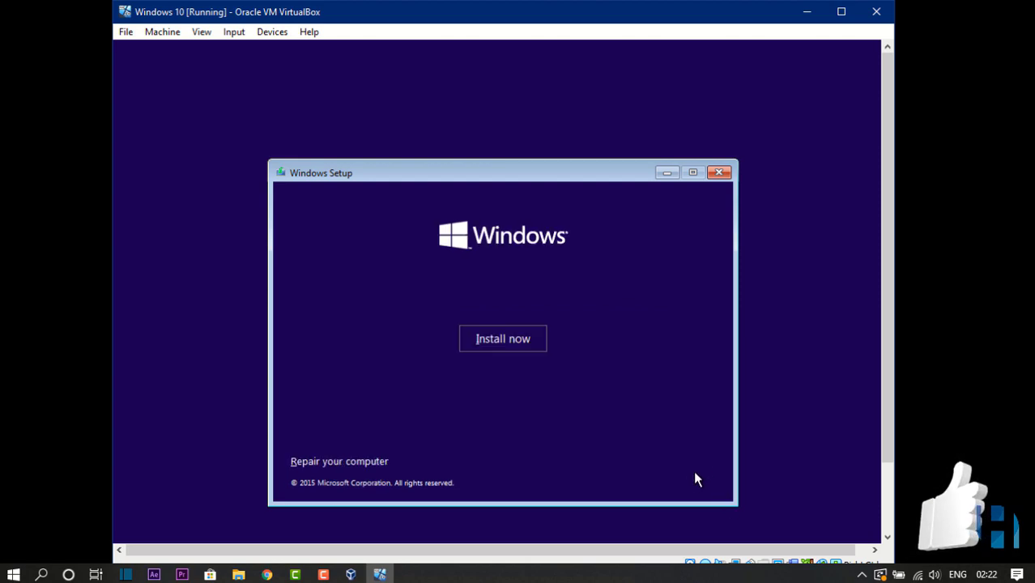
# Start the Windows installation and skip entering a product key.
pyautogui.click(495, 334)
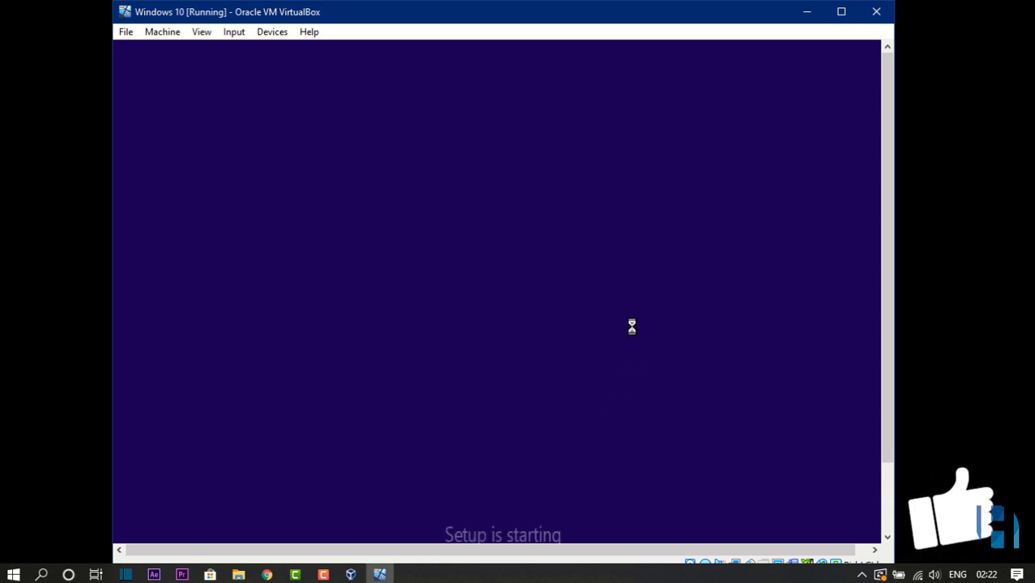
pyautogui.moveTo(398, 23); pyautogui.dragTo(403, 23)
pyautogui.moveTo(891, 275); pyautogui.dragTo(883, 313)
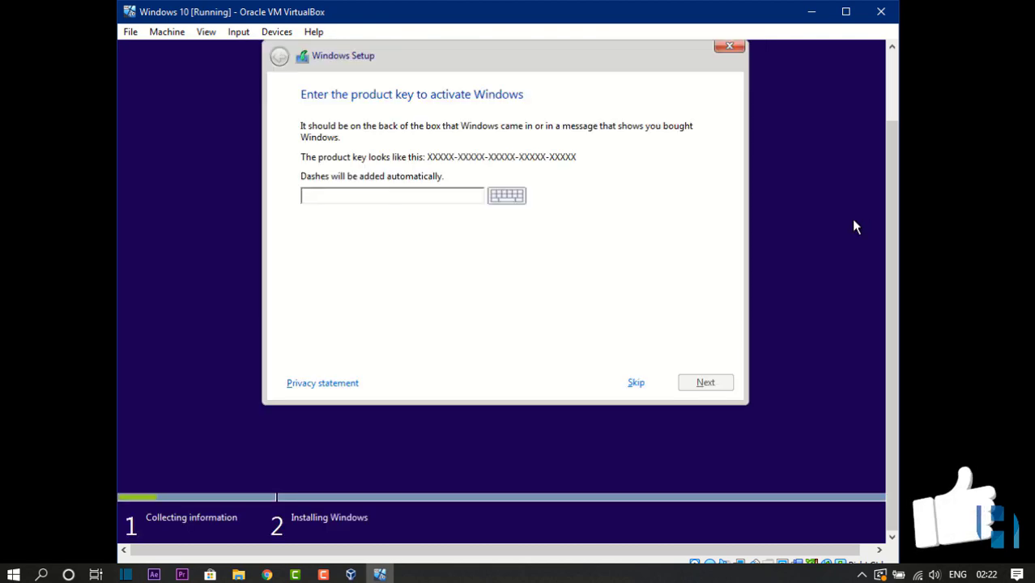
pyautogui.click(639, 383)
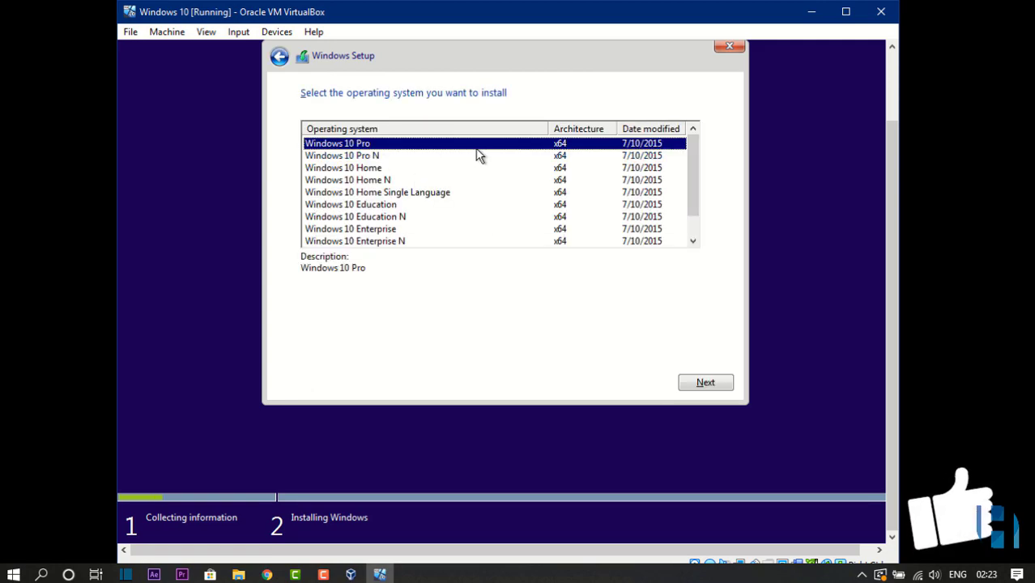
# Choose Windows 10 Pro x64 as the edition to install and accept the license terms.
pyautogui.click(708, 387)
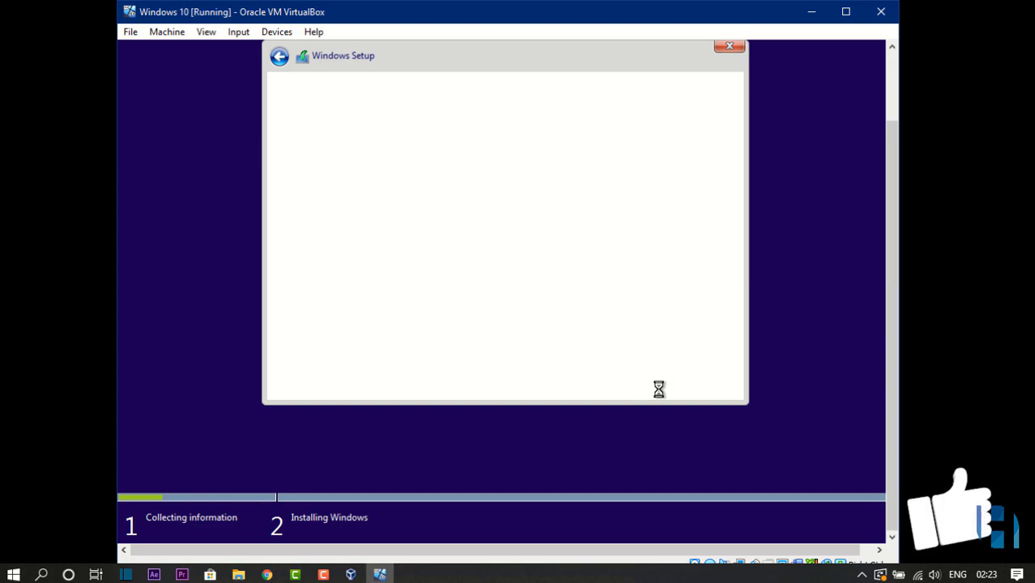
pyautogui.click(389, 347)
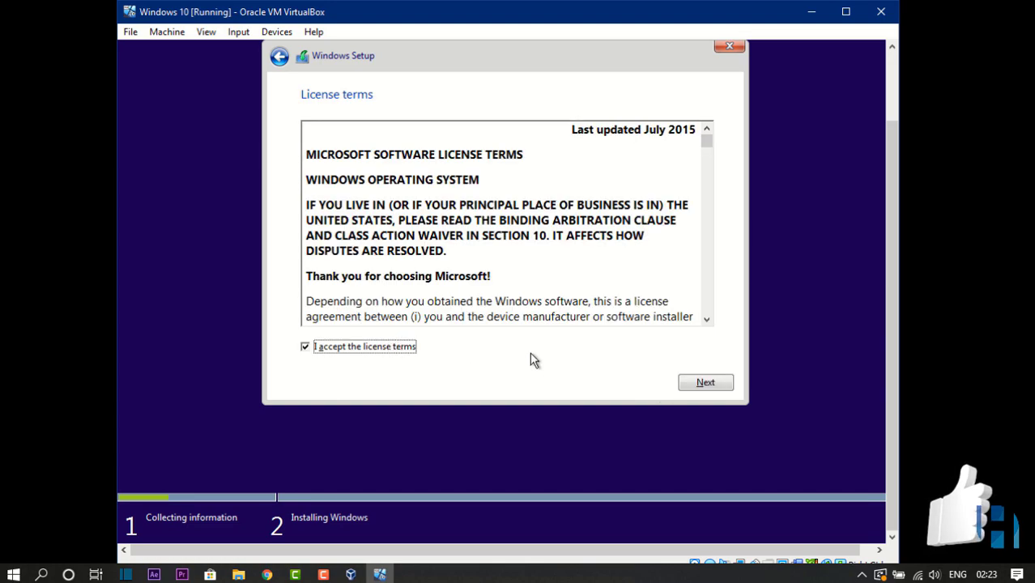
pyautogui.click(707, 376)
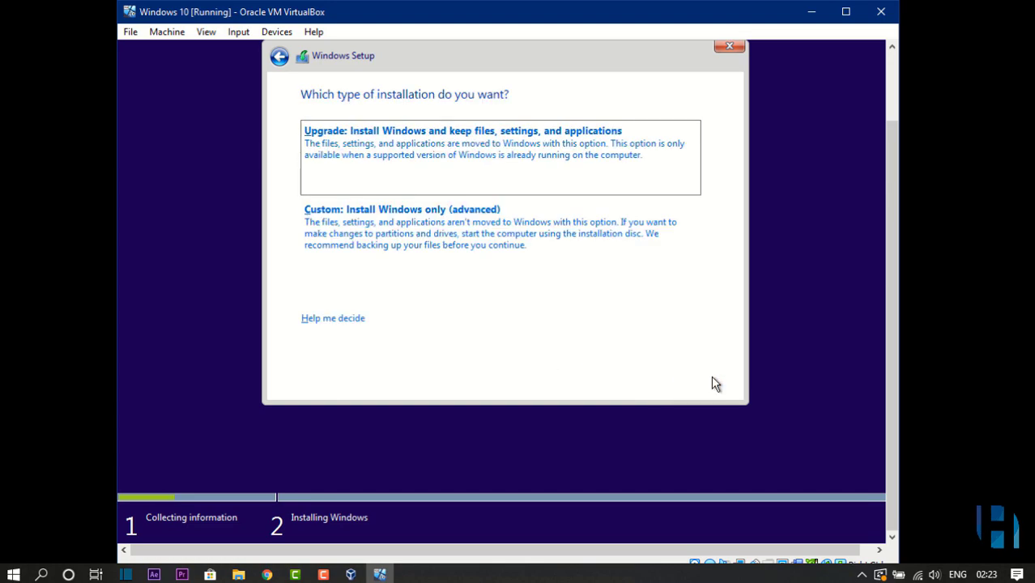
# Use the custom installation to partition all of Drive 0's unallocated space and install Windows on the primary partition.
pyautogui.click(373, 221)
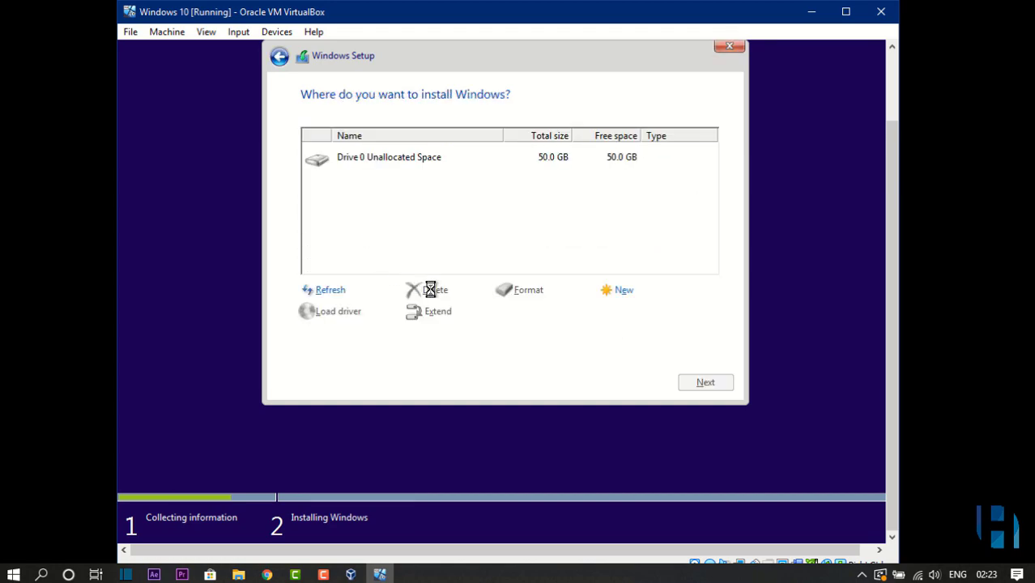
pyautogui.click(623, 293)
pyautogui.click(631, 314)
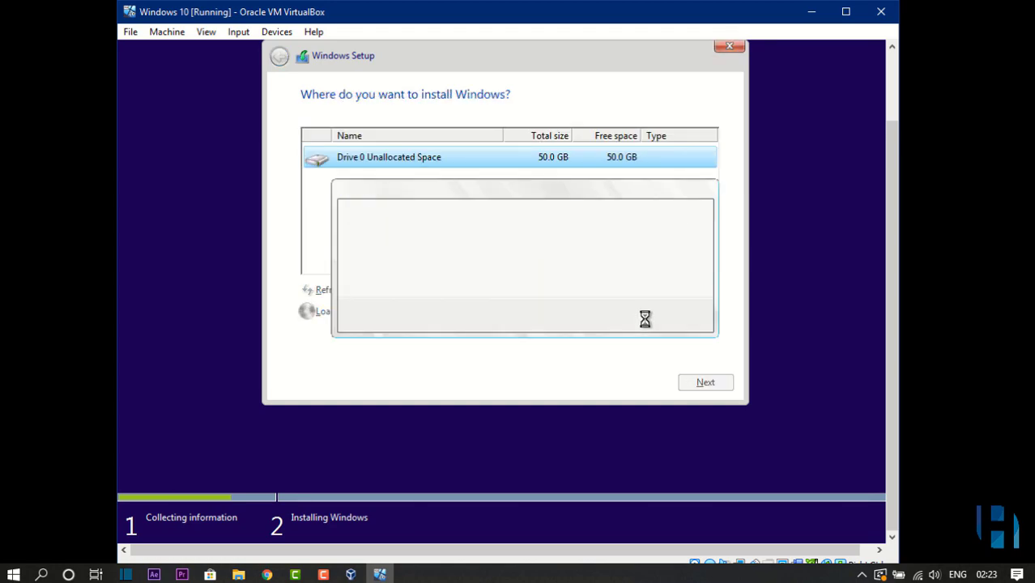
pyautogui.click(612, 312)
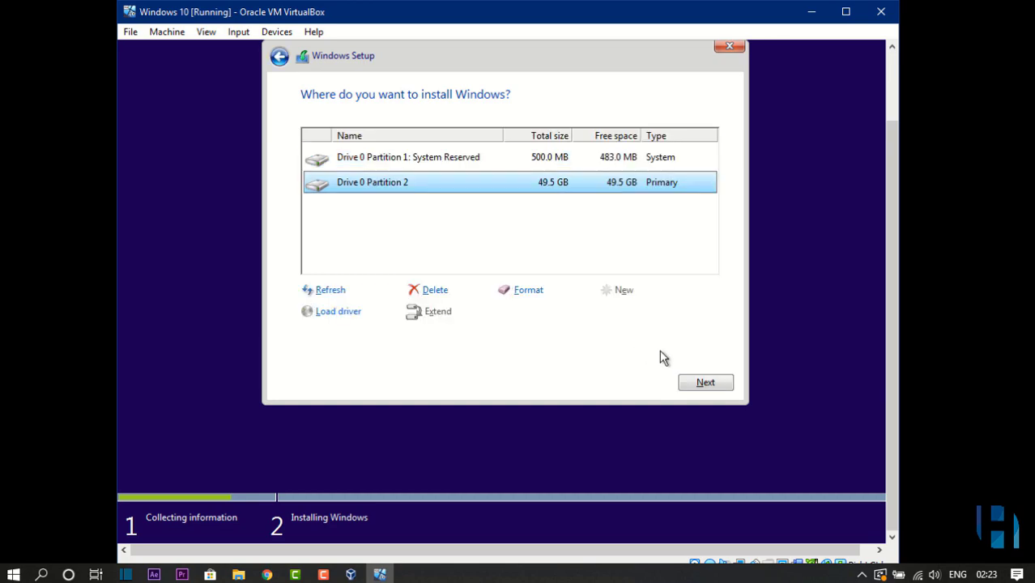
pyautogui.click(706, 385)
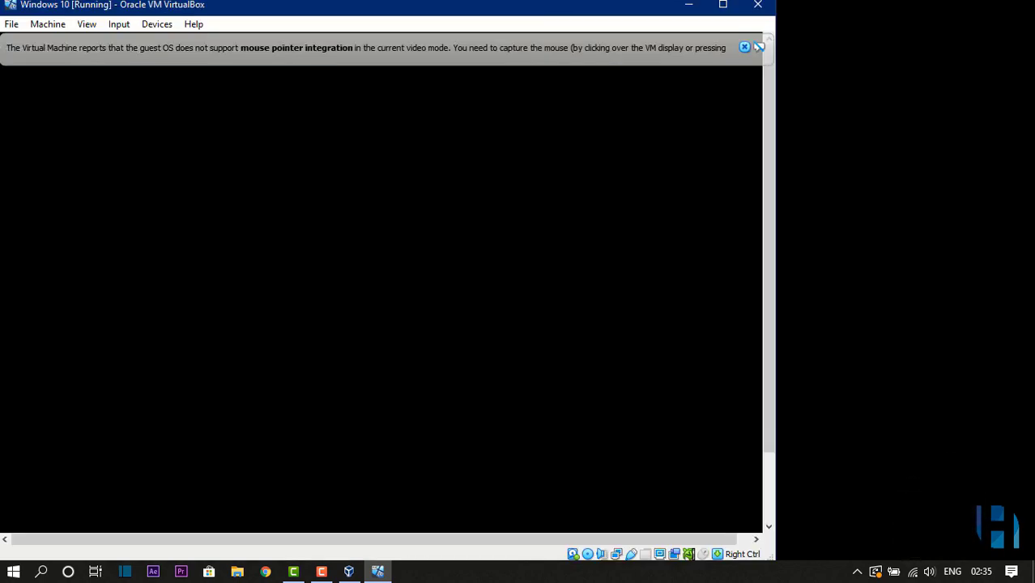
# Maximize the restarted virtual machine's window and dismiss the mouse pointer integration notice.
pyautogui.click(723, 9)
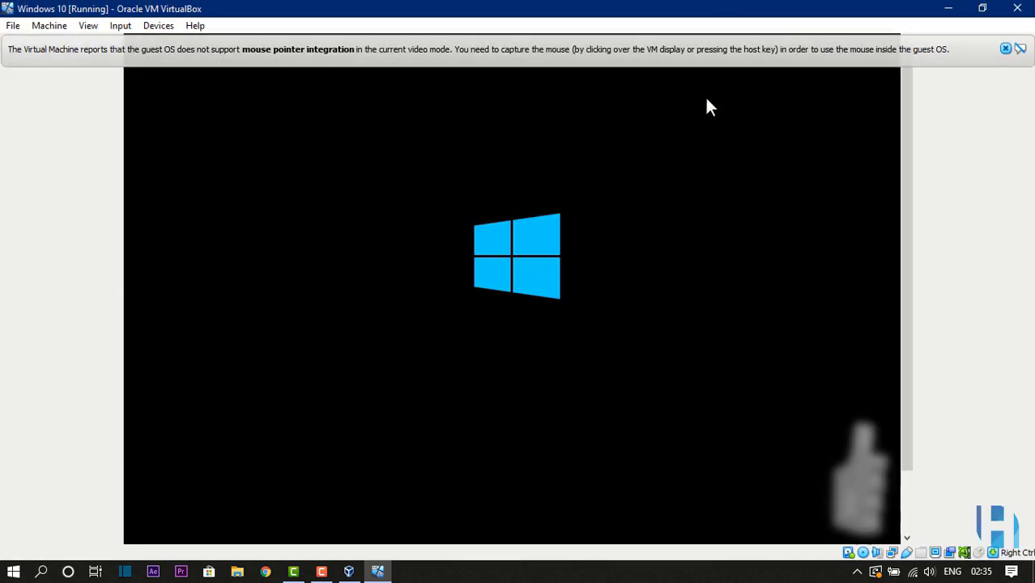
pyautogui.click(1006, 49)
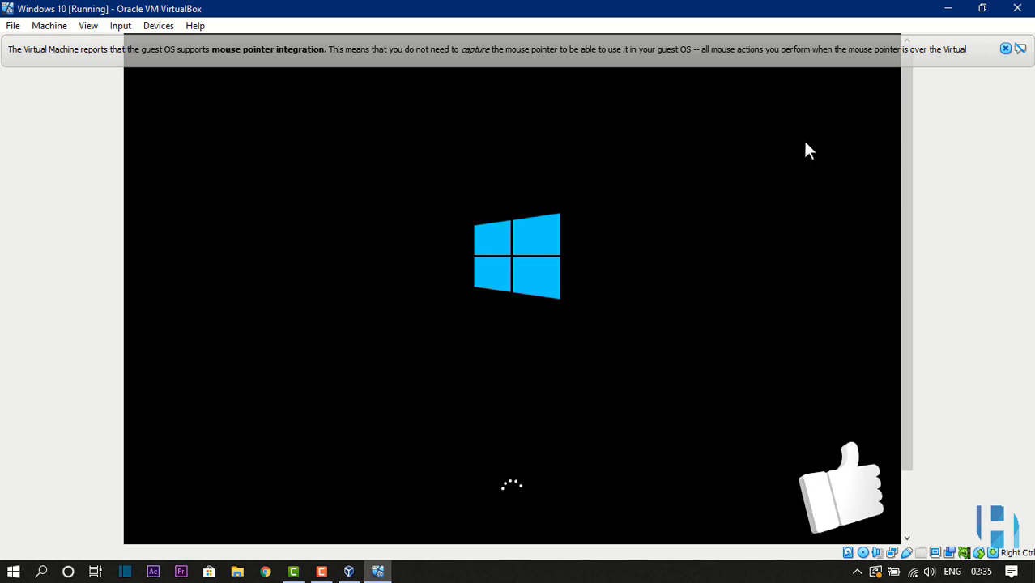
# Skip entering the product key in the Windows setup and apply the Express settings.
pyautogui.click(1005, 48)
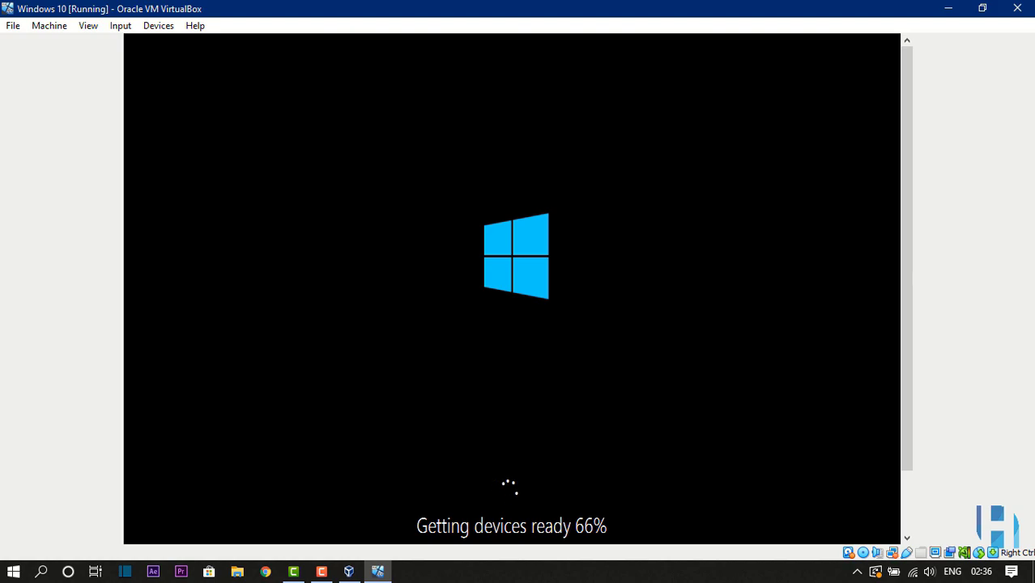
pyautogui.moveTo(906, 116); pyautogui.dragTo(896, 162)
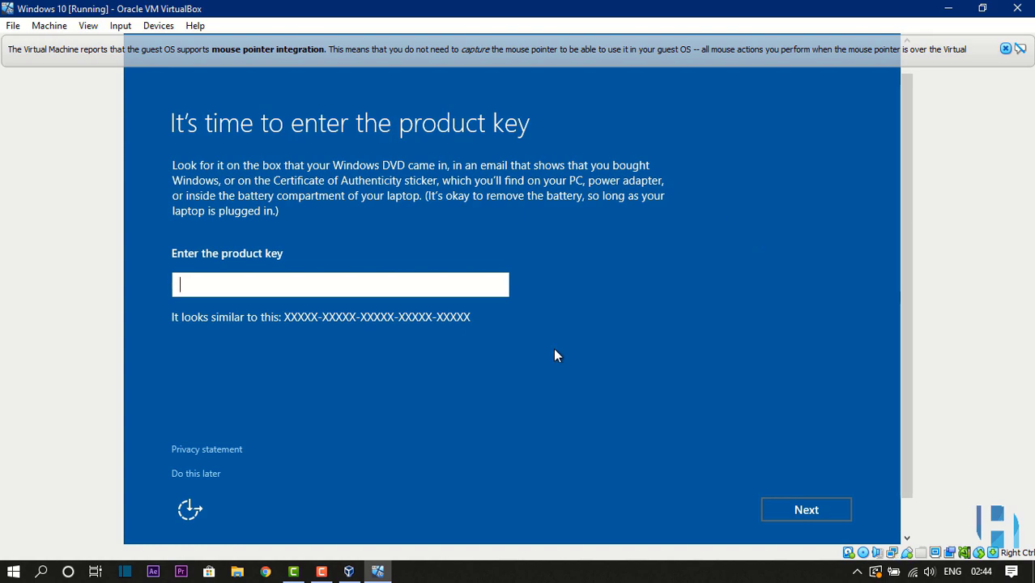
pyautogui.click(192, 474)
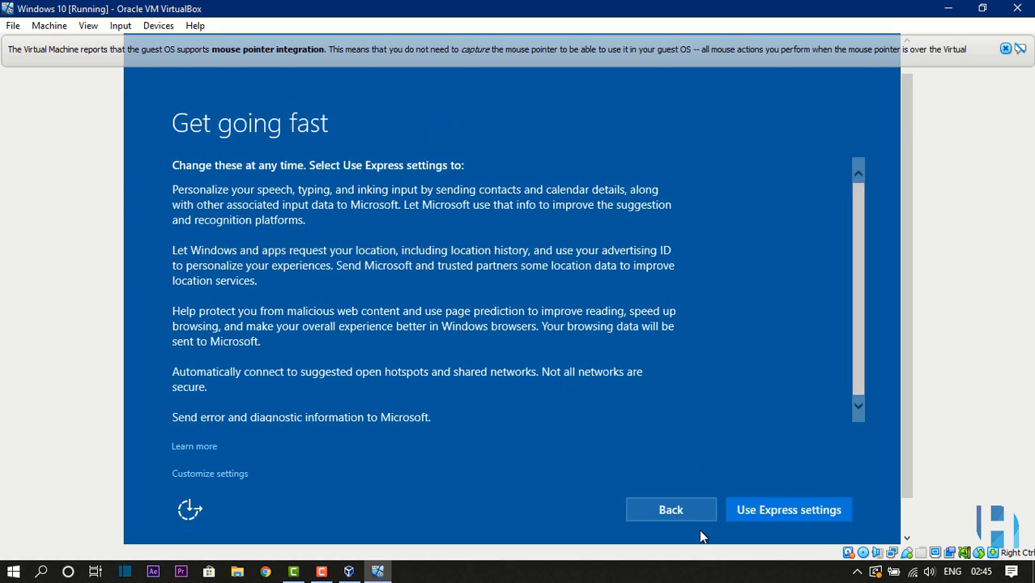
pyautogui.click(768, 516)
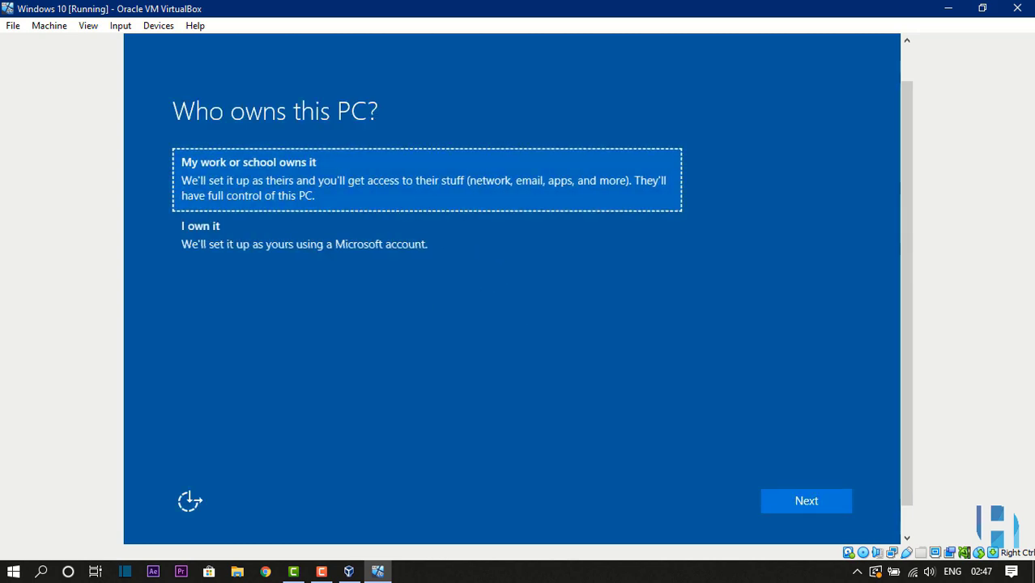
# Set the PC's ownership to "I own it" and skip signing in with a Microsoft account.
pyautogui.click(321, 243)
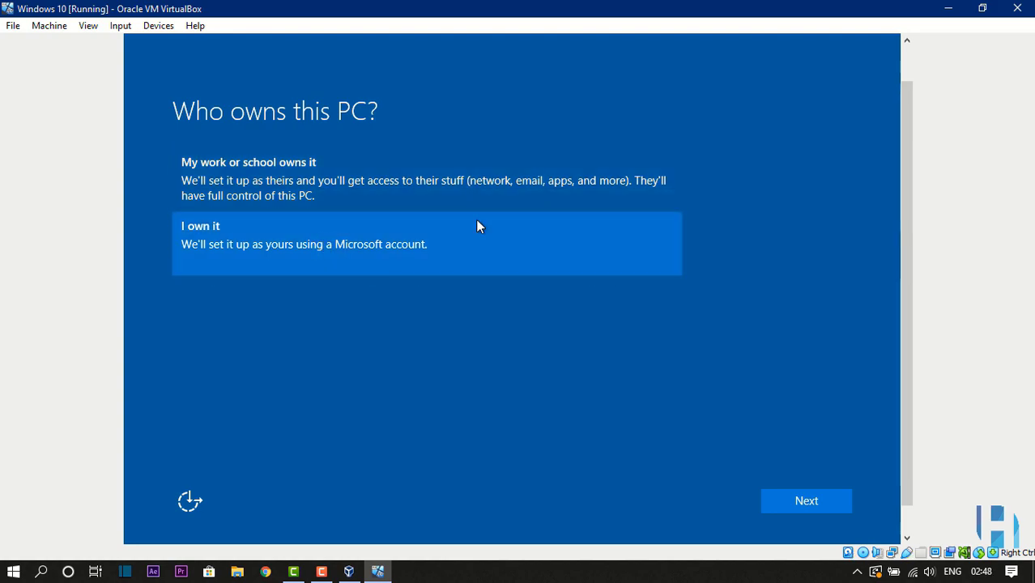
pyautogui.click(815, 496)
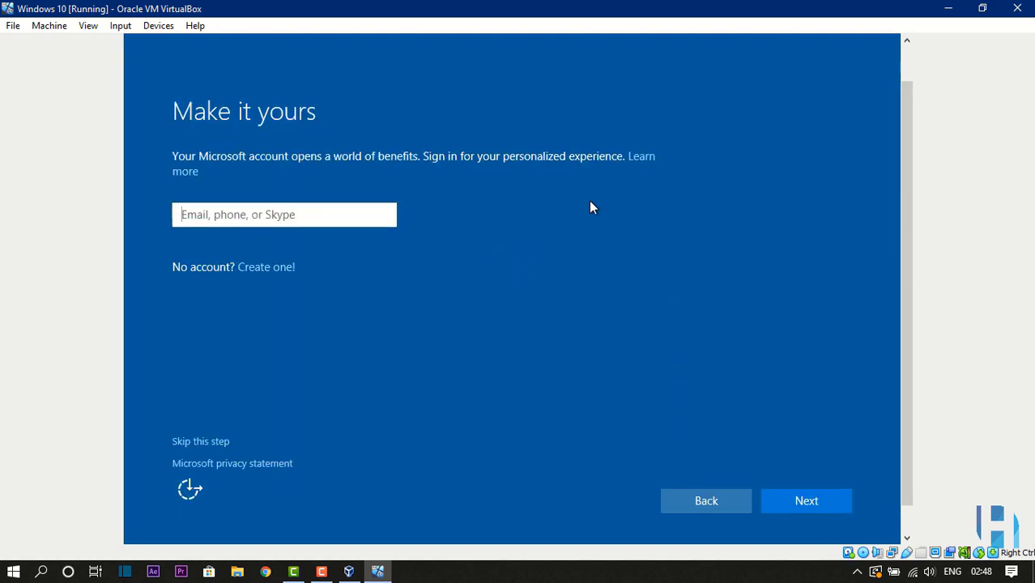
pyautogui.click(214, 442)
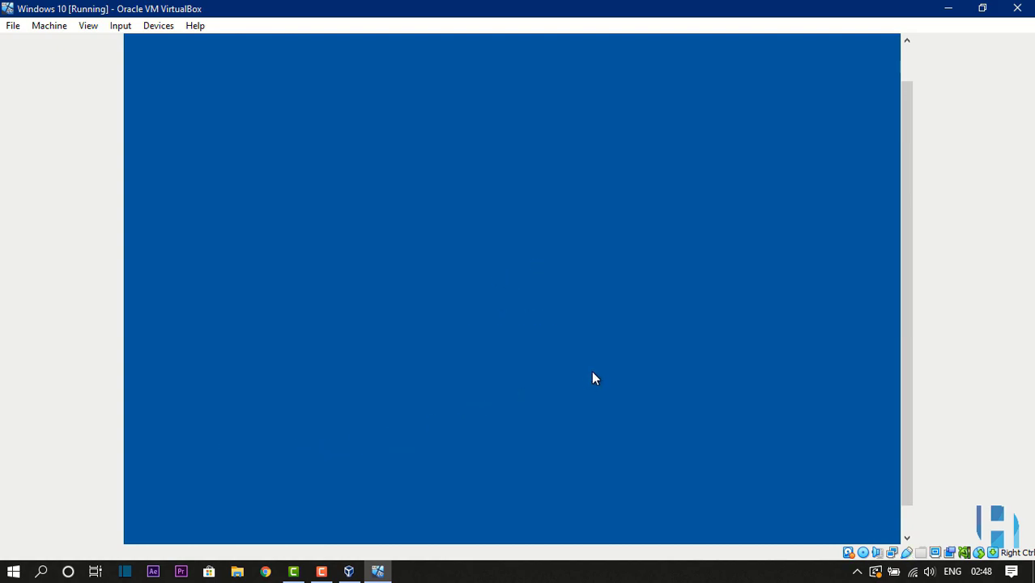
# Create a local account named Testing without a password and allow the PC to be discoverable on the network.
pyautogui.click(250, 232)
pyautogui.write('Testing')
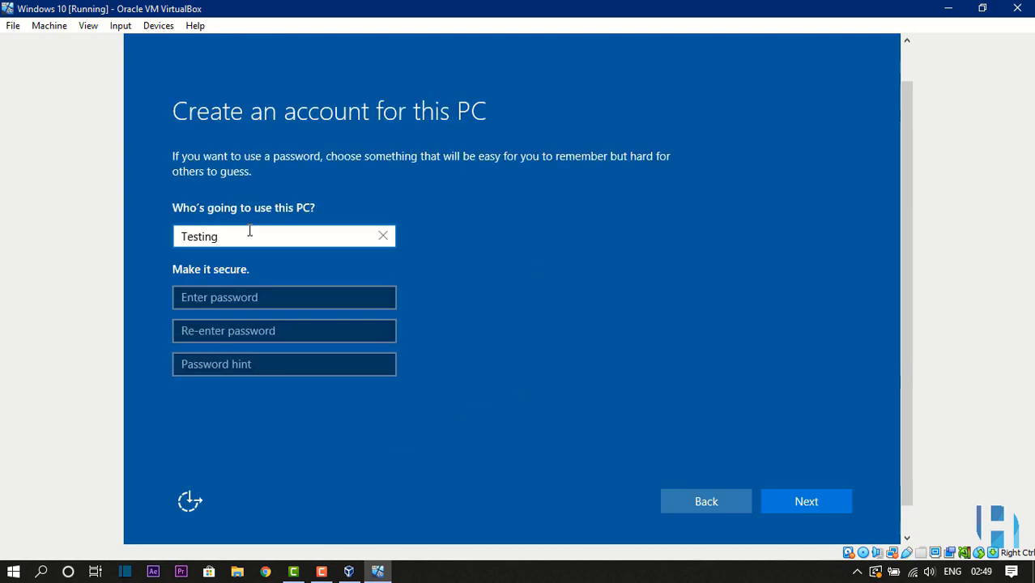
pyautogui.click(794, 503)
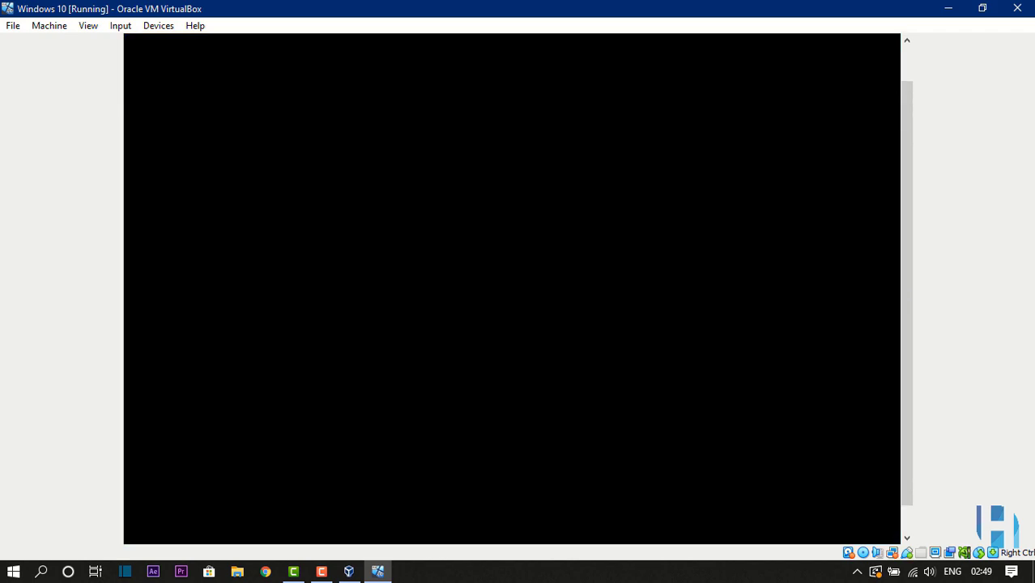
pyautogui.moveTo(906, 185); pyautogui.dragTo(903, 164)
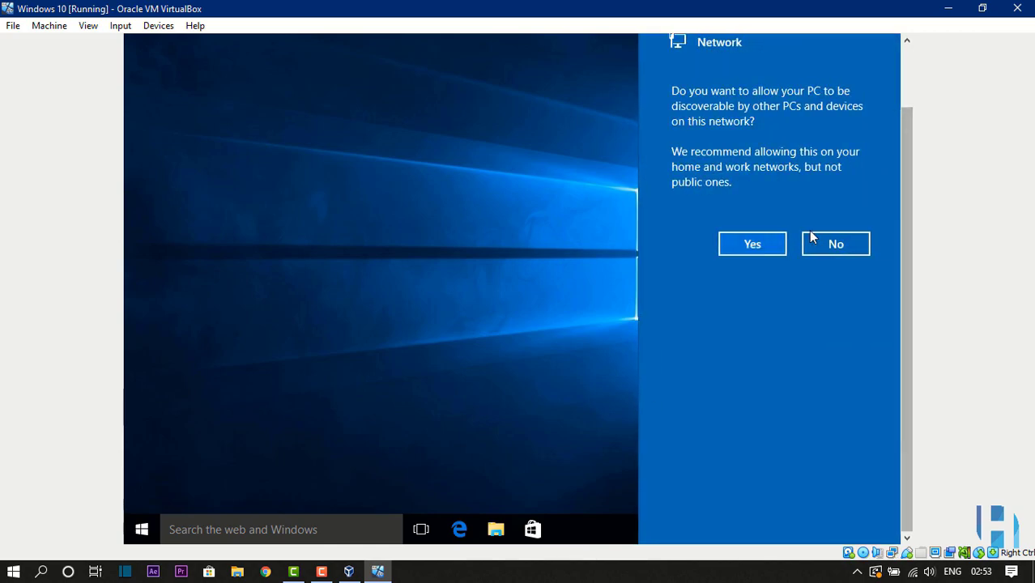
pyautogui.click(764, 234)
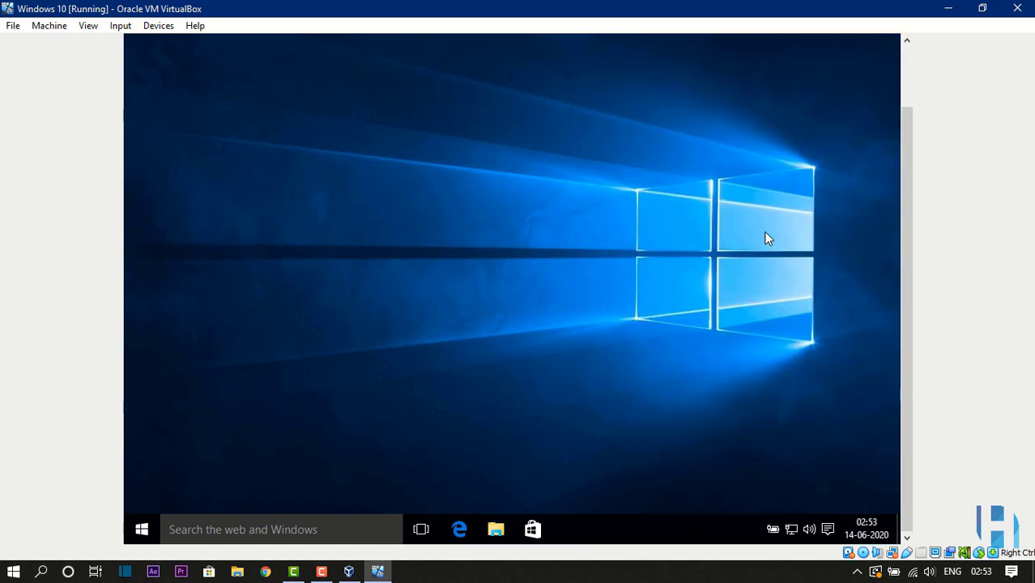
# Open the Recycle Bin on the virtual machine's desktop and close its window.
pyautogui.scroll(3, 902, 345)
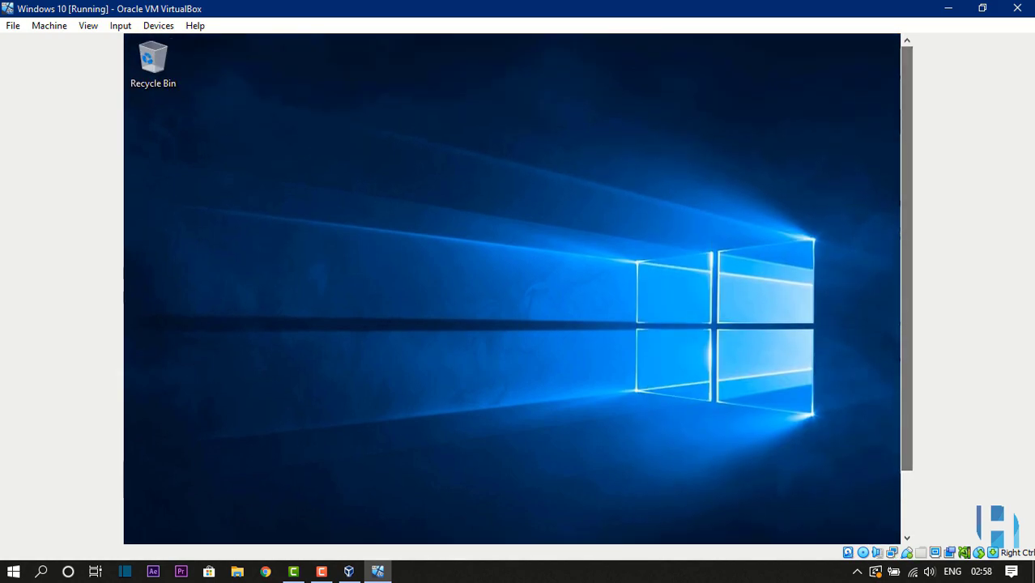
pyautogui.doubleClick(164, 64)
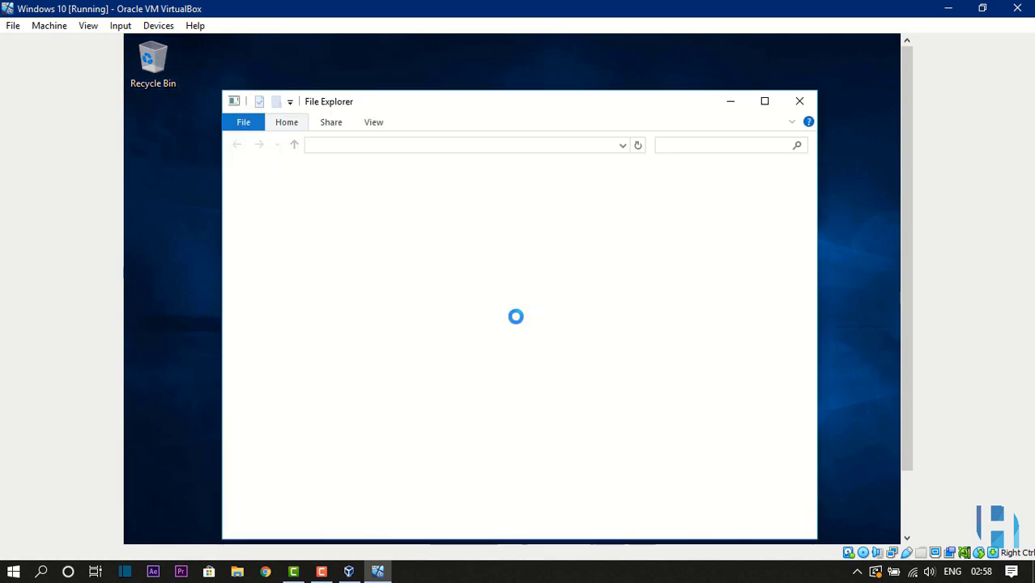
pyautogui.click(810, 107)
# Open the Settings window of the guest Windows 10 and view its categories.
pyautogui.scroll(-3, 915, 101)
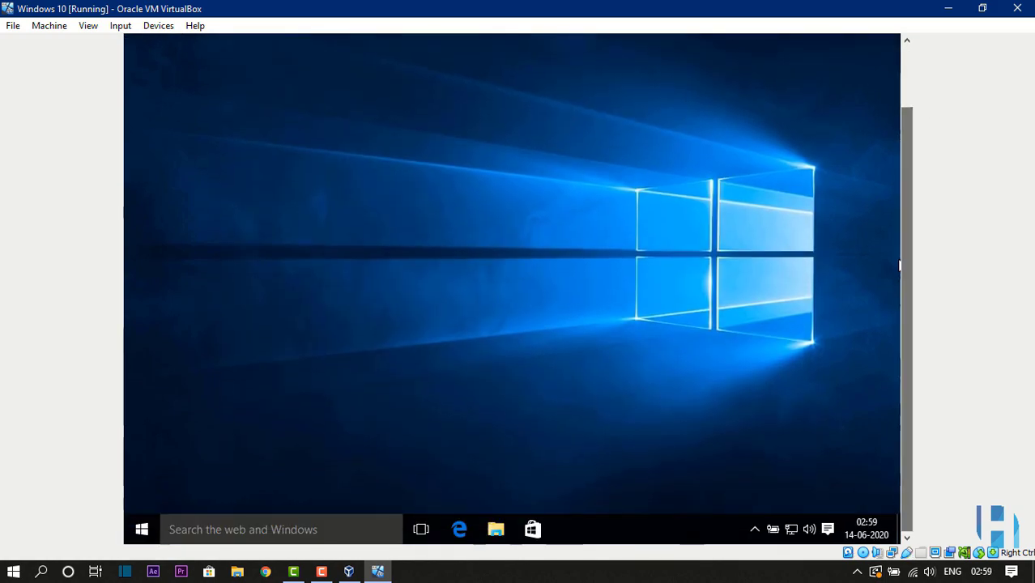
pyautogui.click(141, 529)
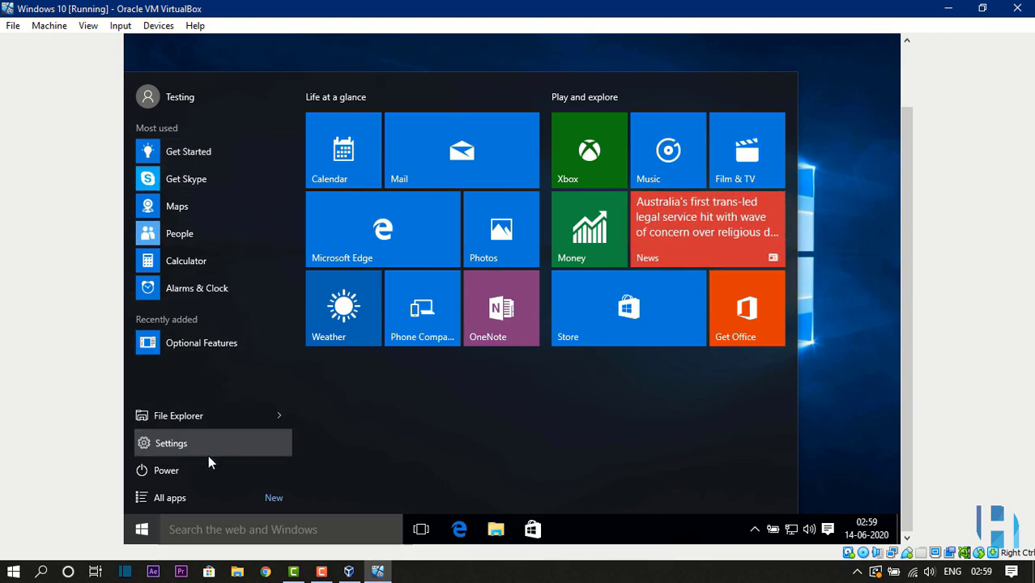
pyautogui.click(281, 448)
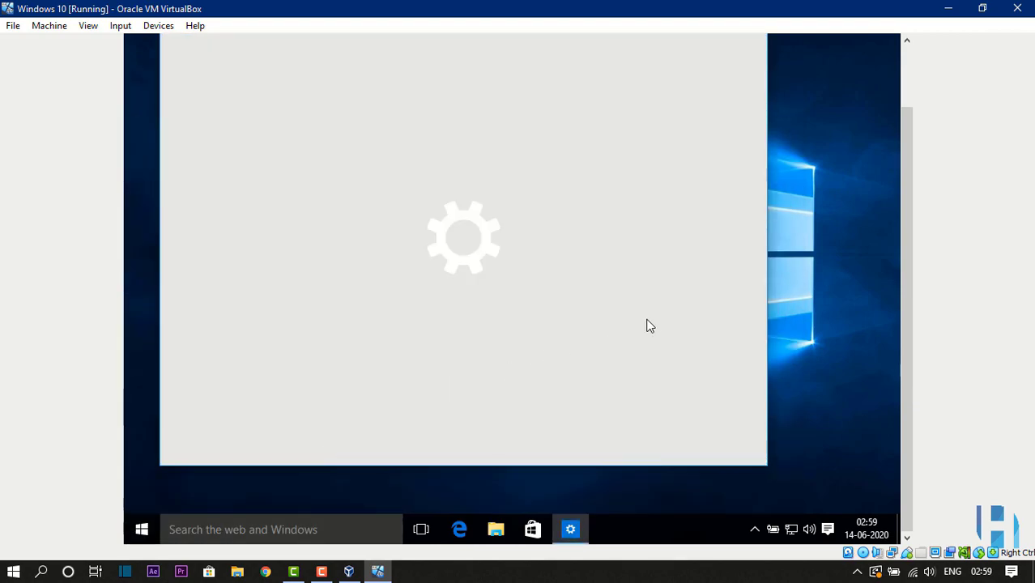
pyautogui.moveTo(905, 296); pyautogui.dragTo(906, 272)
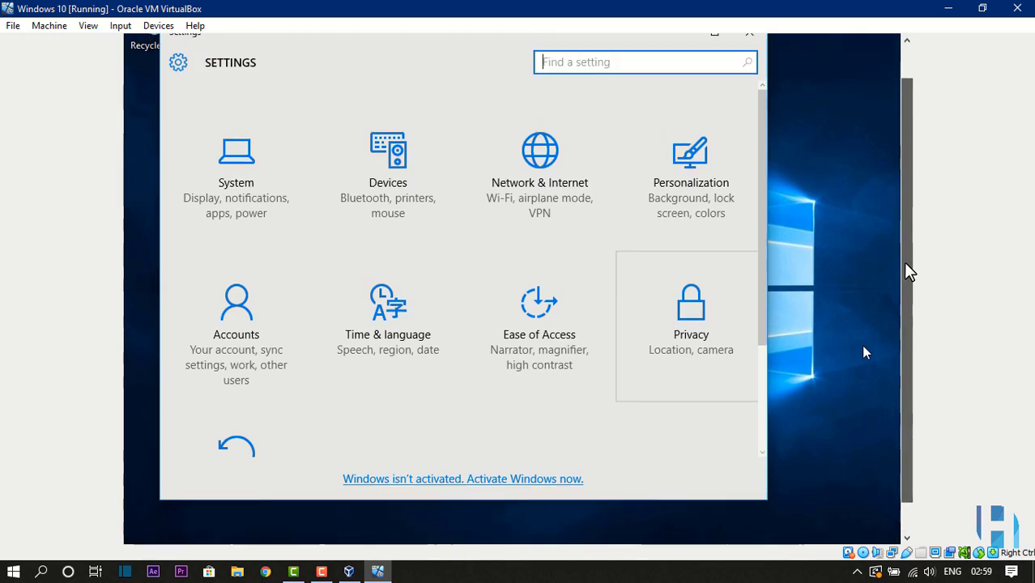